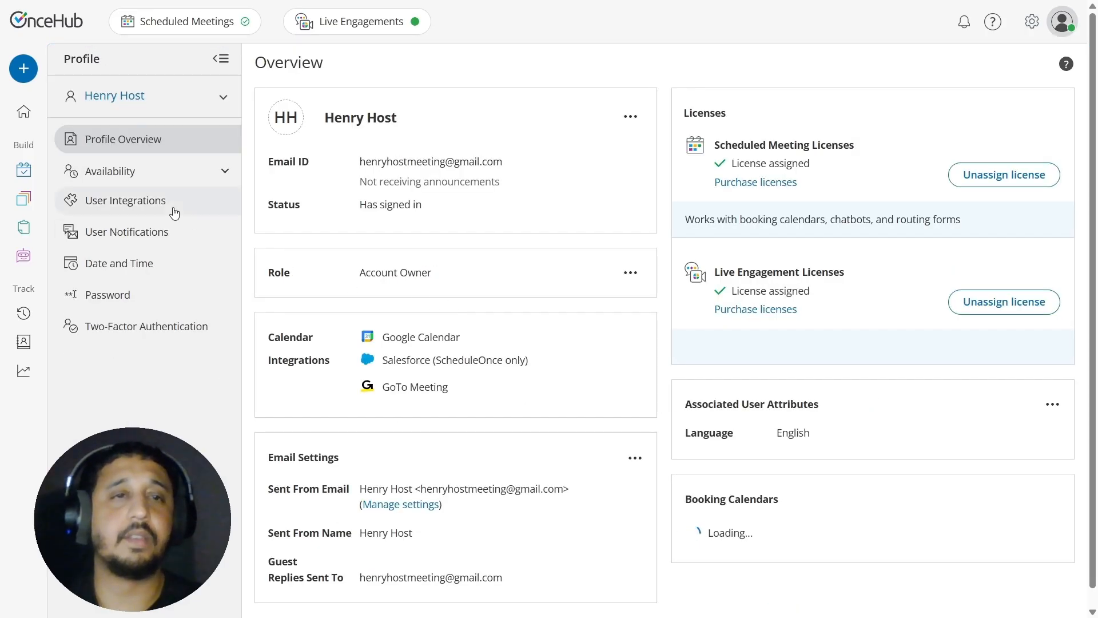
- Enable video conferencing as the meeting location for Monday through Friday in the scheduled meetings' weekly working hours
{"action": "left_click", "coordinate": [156, 174]}
{"action": "left_click", "coordinate": [158, 219]}
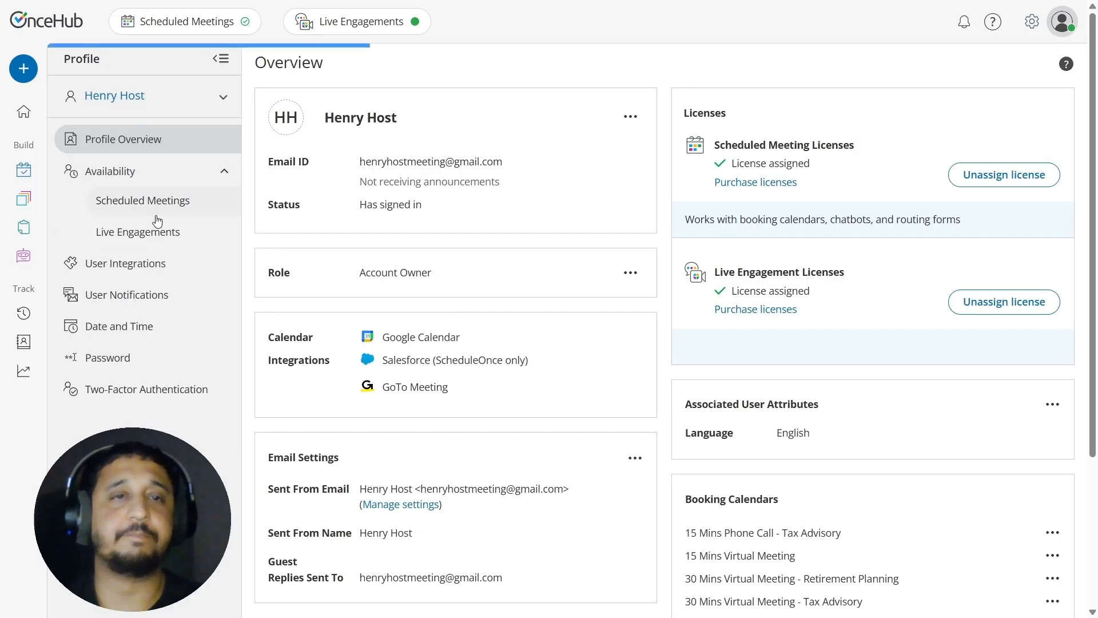
{"action": "left_click", "coordinate": [353, 253]}
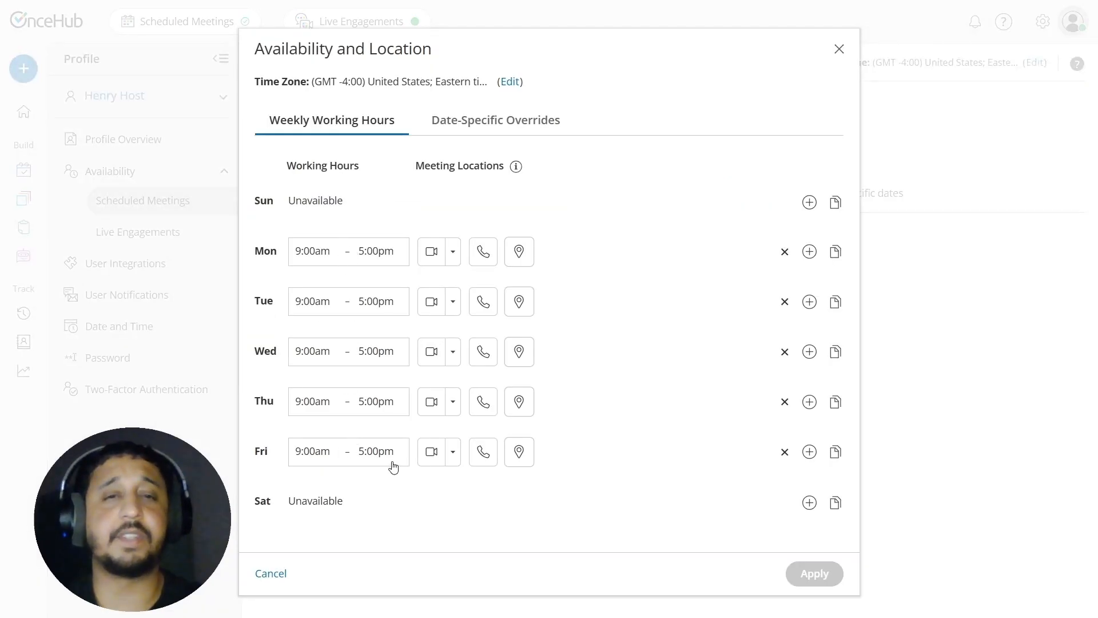
{"action": "left_click", "coordinate": [435, 255]}
{"action": "left_click", "coordinate": [433, 305]}
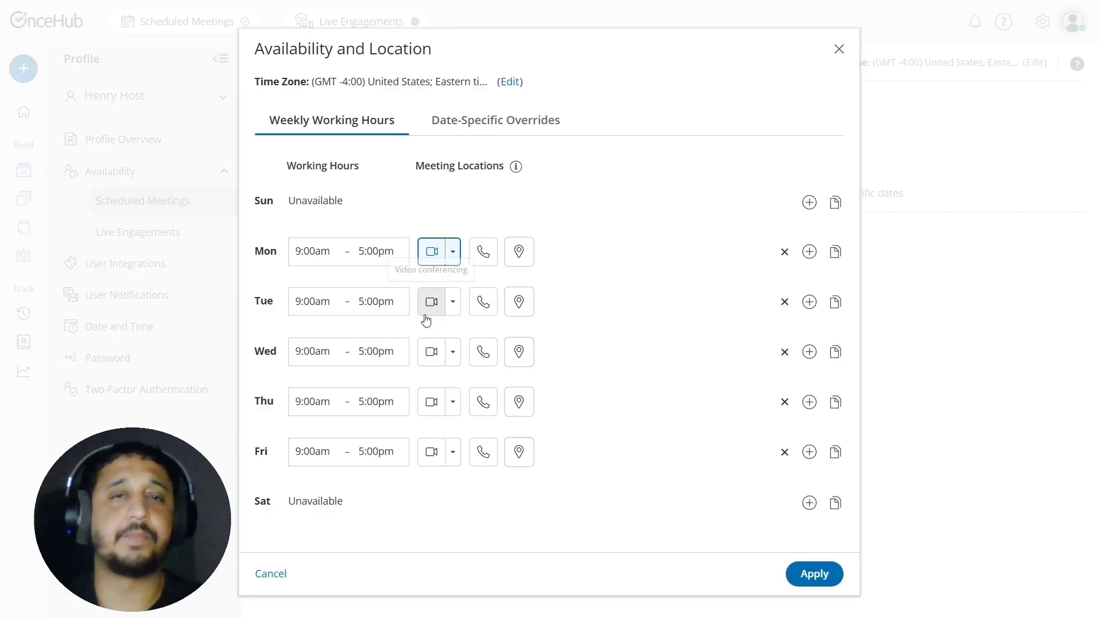
{"action": "left_click", "coordinate": [434, 353]}
{"action": "left_click", "coordinate": [433, 404]}
{"action": "left_click", "coordinate": [431, 454]}
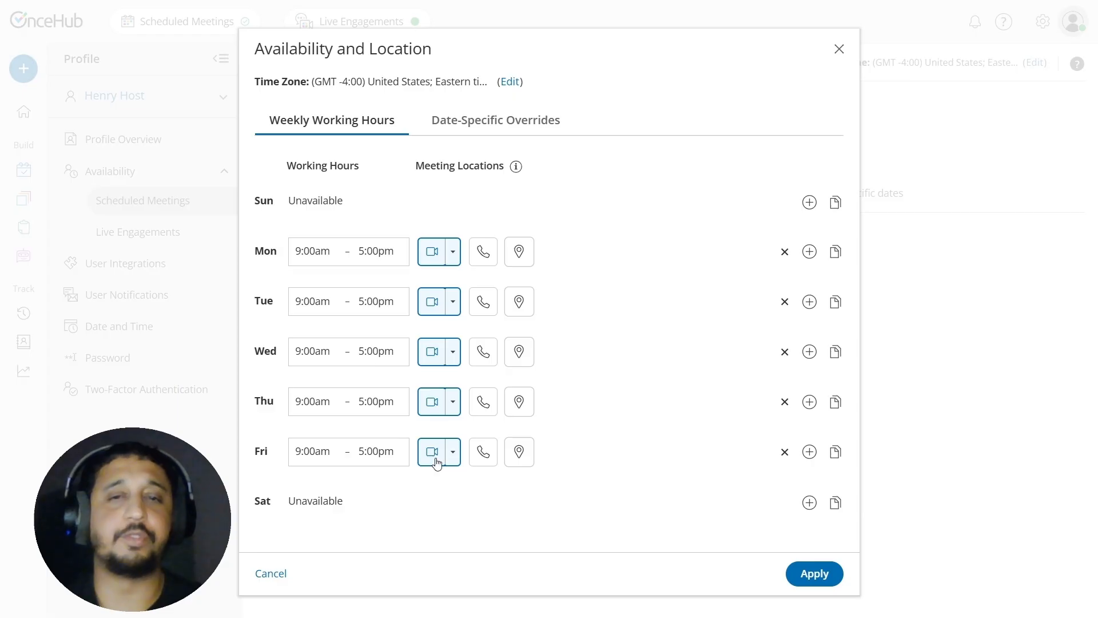
{"action": "left_click", "coordinate": [814, 574]}
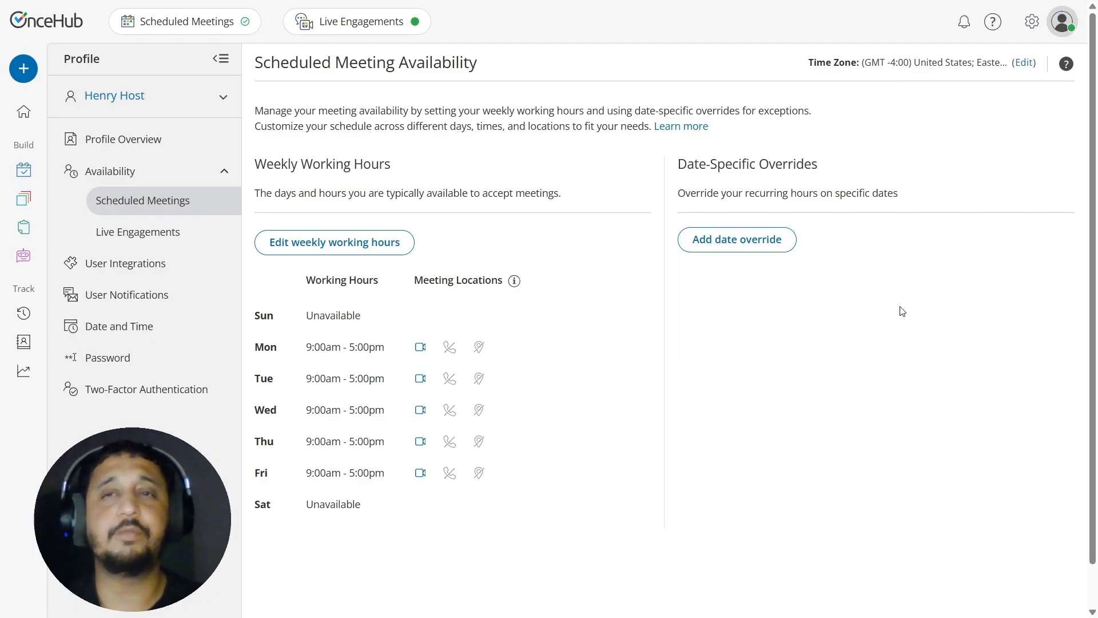
- Start a new team in the account's team settings and name it Management Team
{"action": "left_click", "coordinate": [1032, 22]}
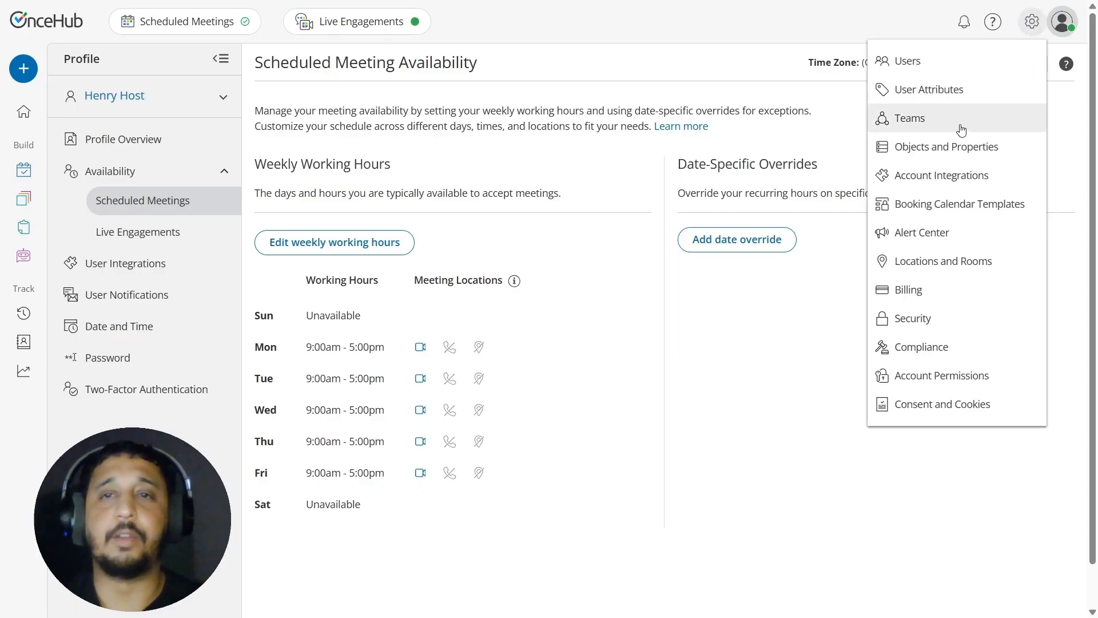
{"action": "left_click", "coordinate": [962, 129]}
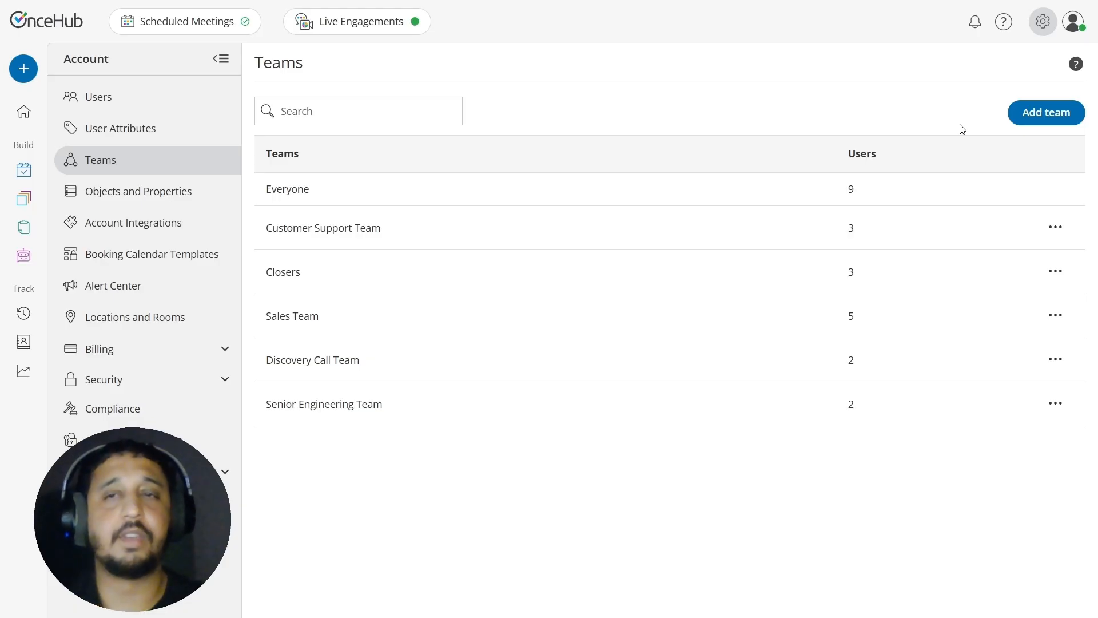
{"action": "left_click", "coordinate": [1050, 118]}
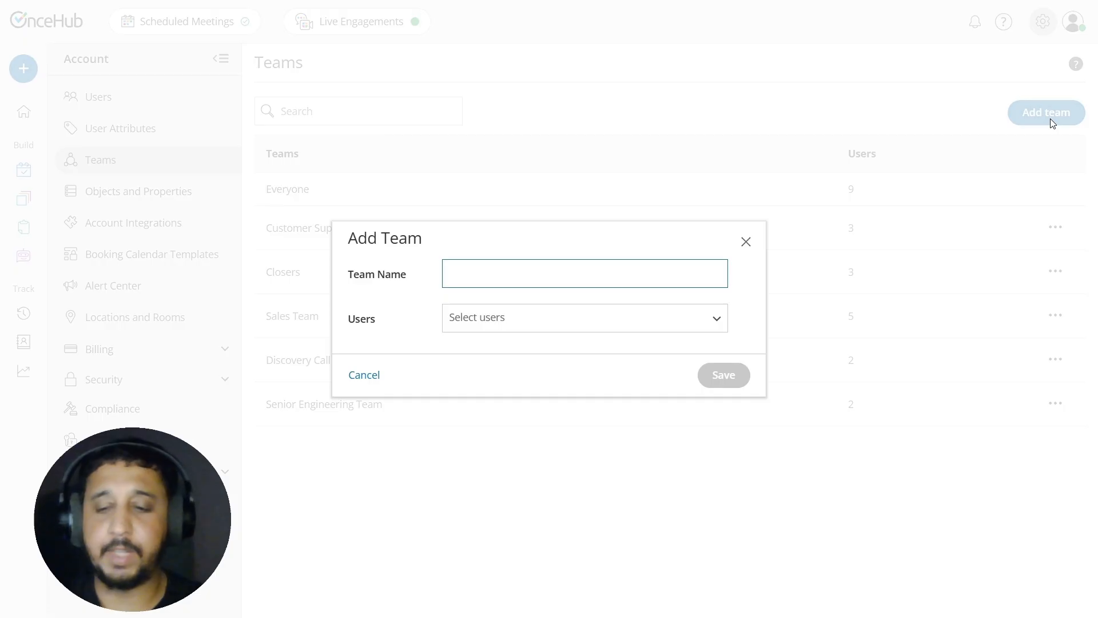
{"action": "type", "text": "Management Team"}
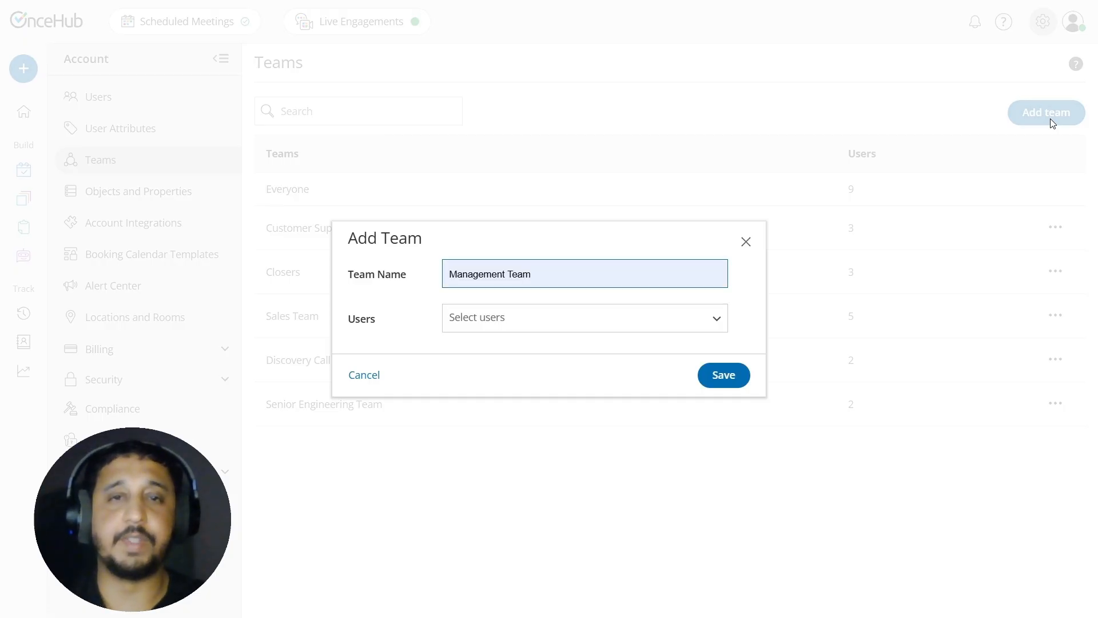
- Add the first and fourth listed users to Management Team and save the team
{"action": "left_click", "coordinate": [681, 322]}
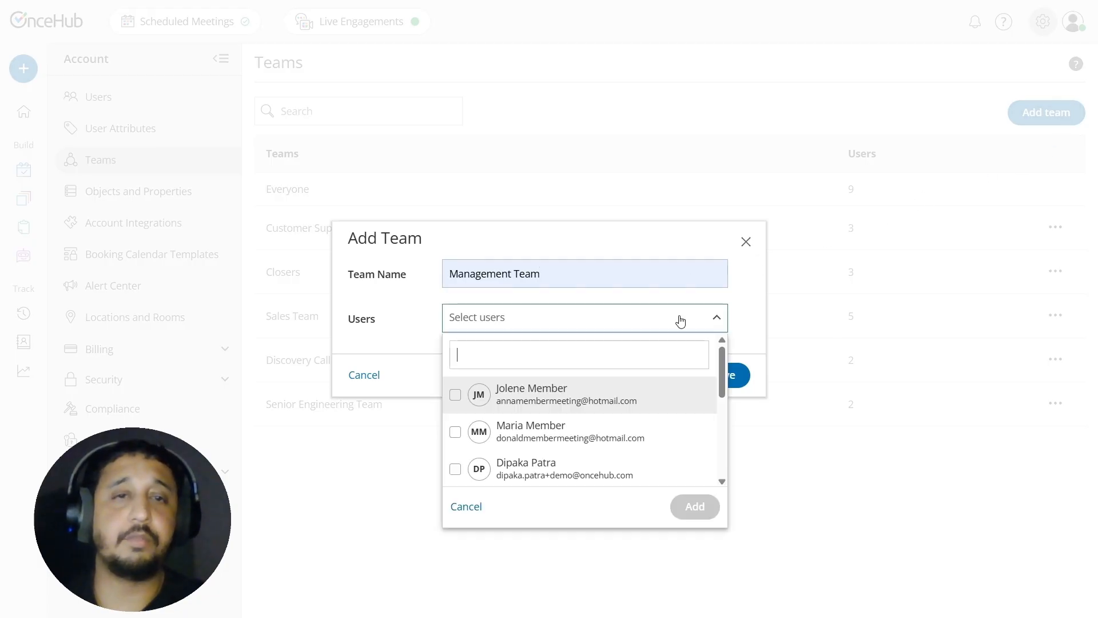
{"action": "left_click", "coordinate": [567, 394]}
{"action": "left_click_drag", "start_coordinate": [723, 380], "coordinate": [724, 408]}
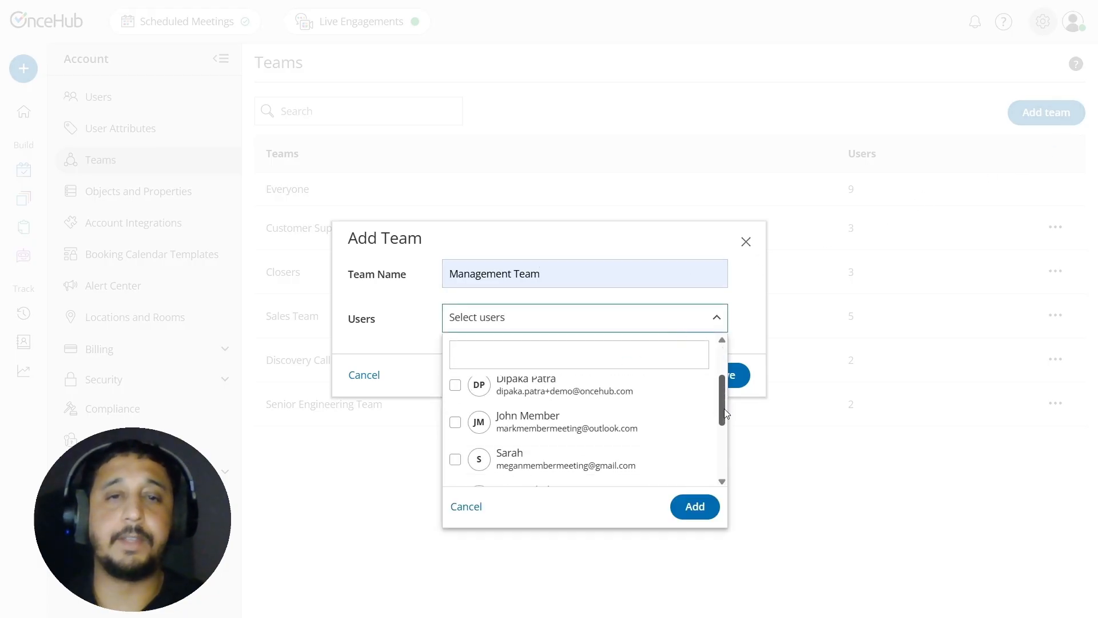
{"action": "left_click", "coordinate": [606, 422]}
{"action": "left_click", "coordinate": [693, 510]}
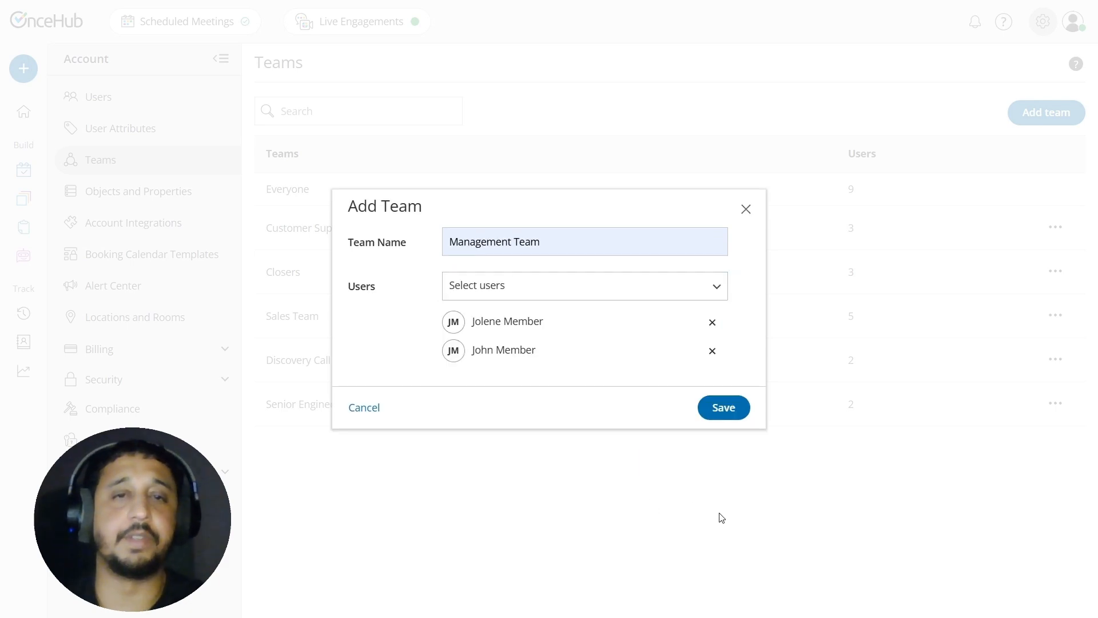
{"action": "left_click", "coordinate": [730, 409]}
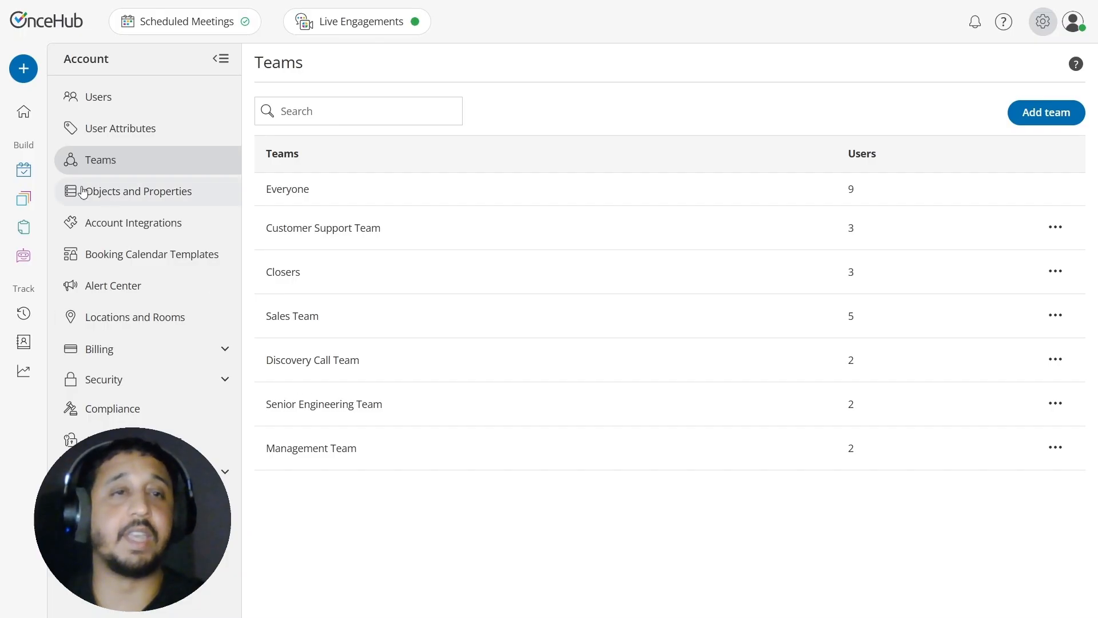
- Create a booking calendar from scratch with both its name and meeting subject set to Corporate Booking
{"action": "left_click", "coordinate": [25, 170]}
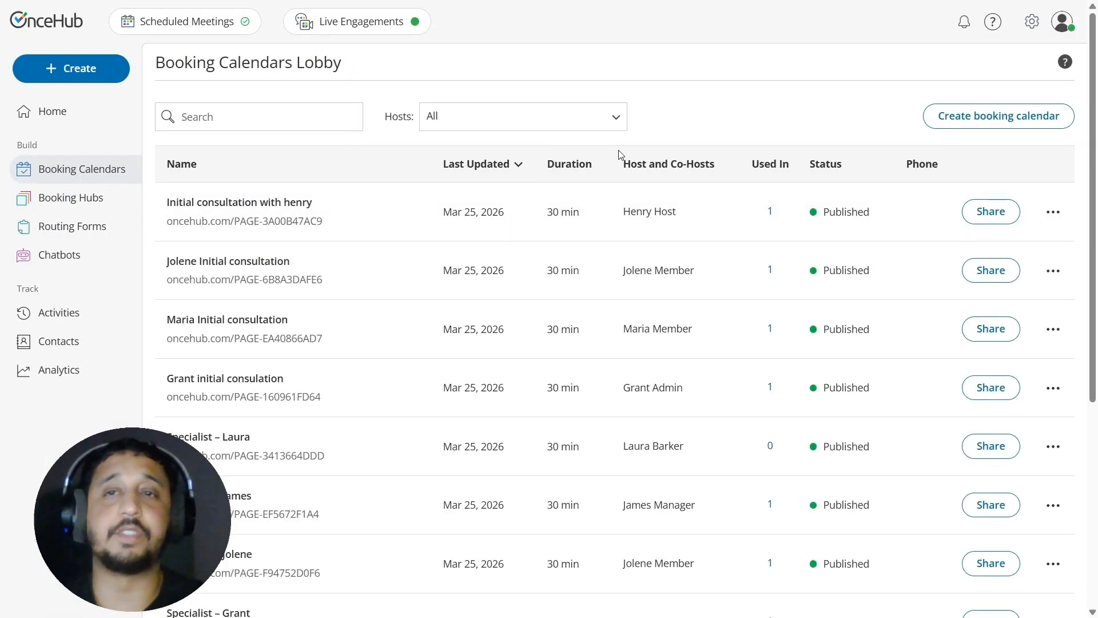
{"action": "left_click", "coordinate": [963, 128]}
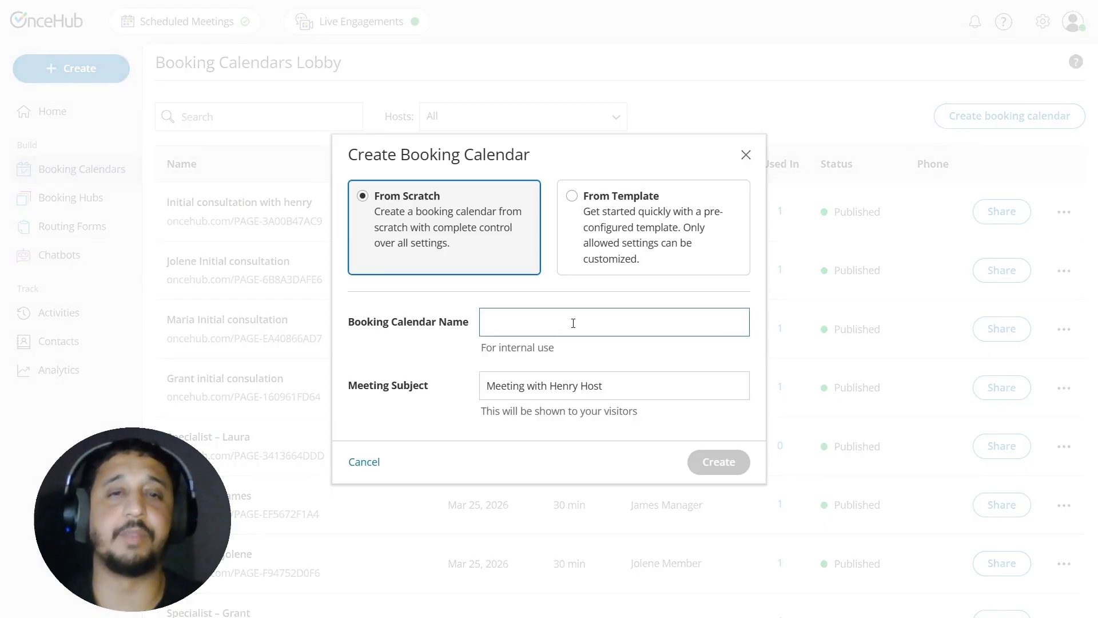
{"action": "left_click", "coordinate": [630, 415]}
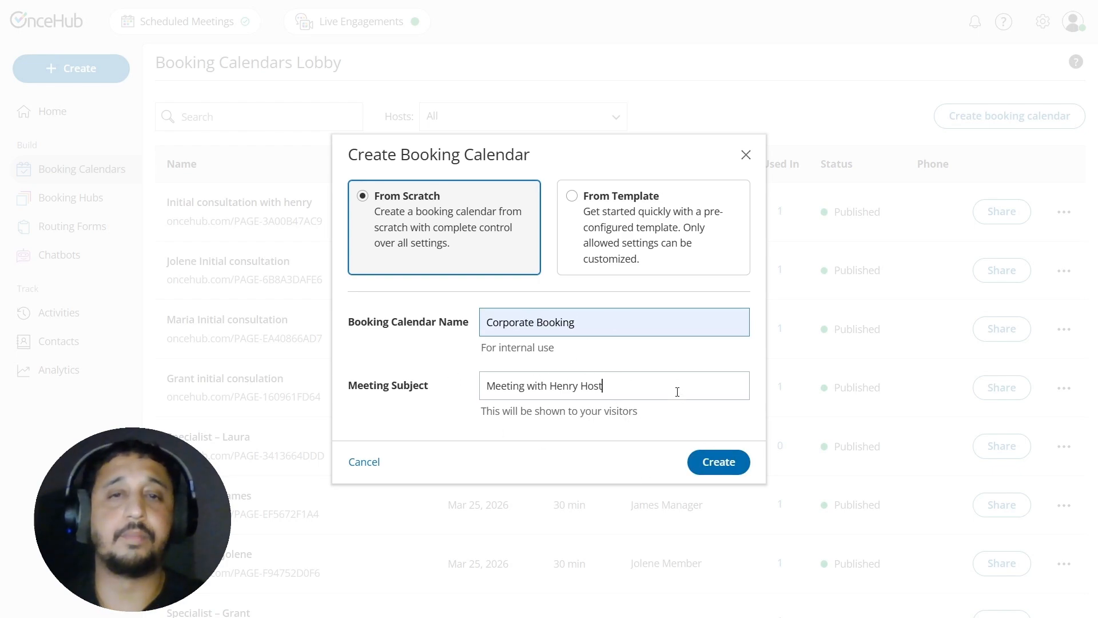
{"action": "left_click_drag", "start_coordinate": [680, 392], "coordinate": [449, 375]}
{"action": "type", "text": "Corpo"}
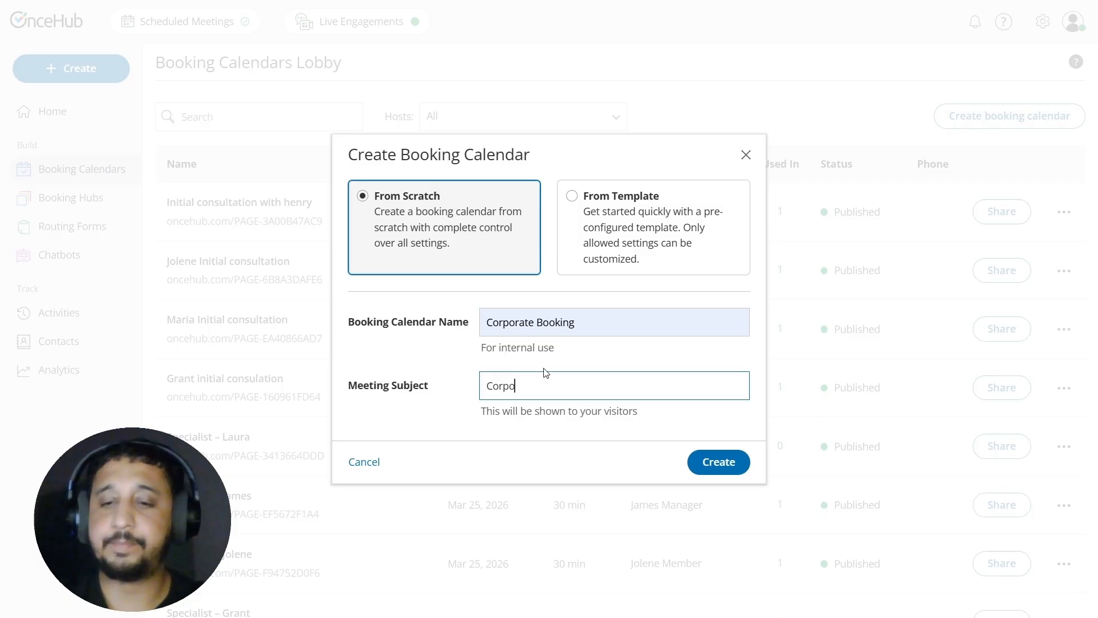
{"action": "type", "text": "rate Booking"}
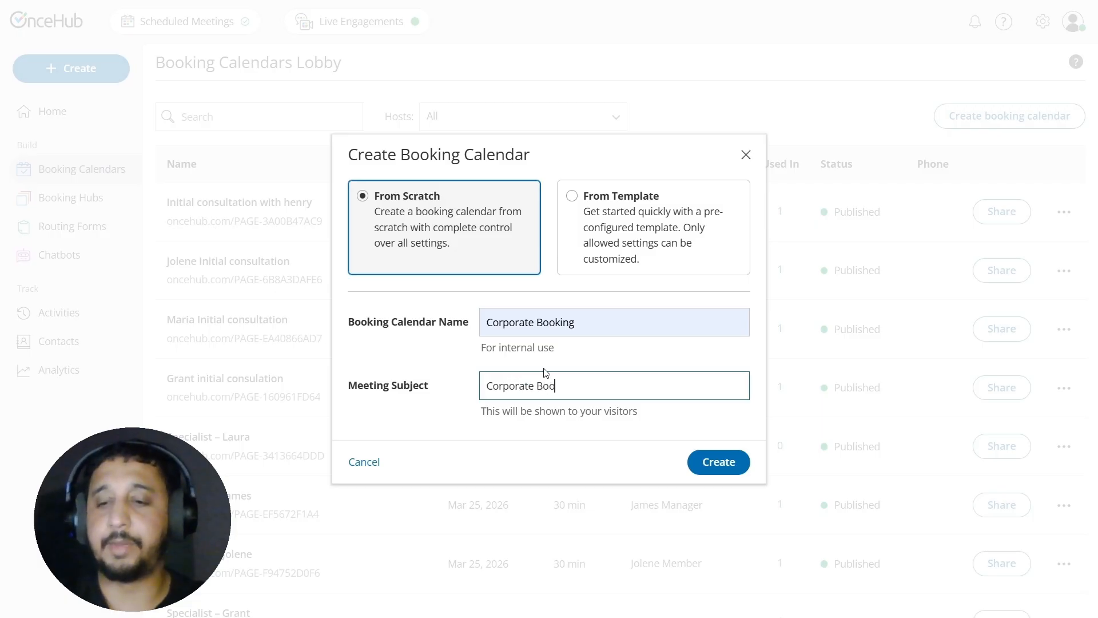
{"action": "left_click", "coordinate": [721, 470]}
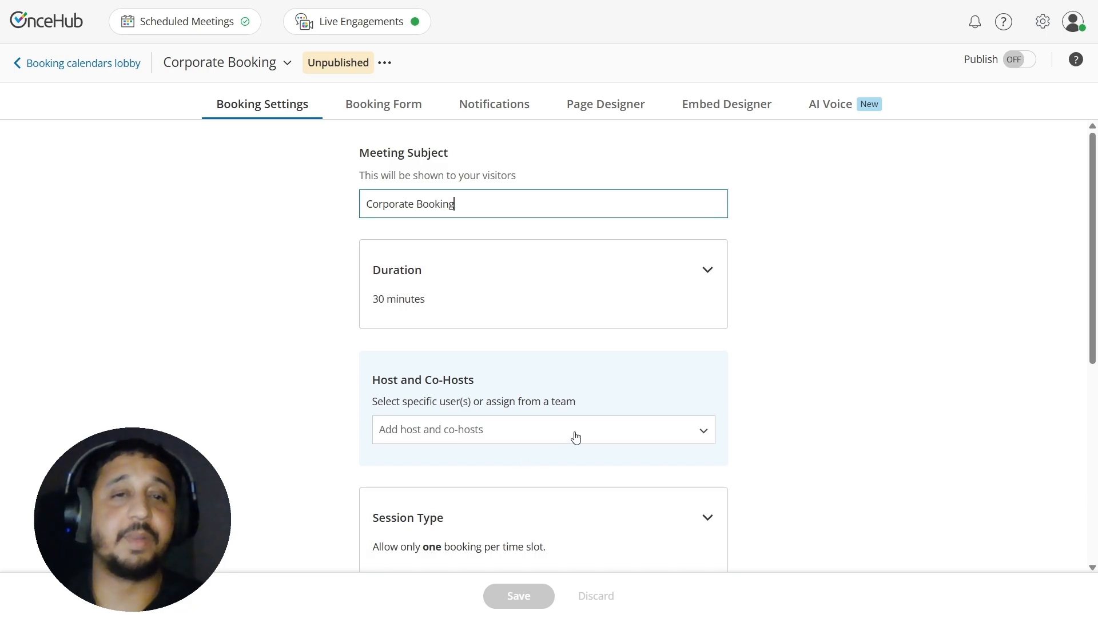
- Add a member of Management Team and a member of Senior Engineering Team to the calendar, with Management Team as meeting host
{"action": "scroll", "coordinate": [1091, 232], "scroll_direction": "down", "scroll_amount": 3}
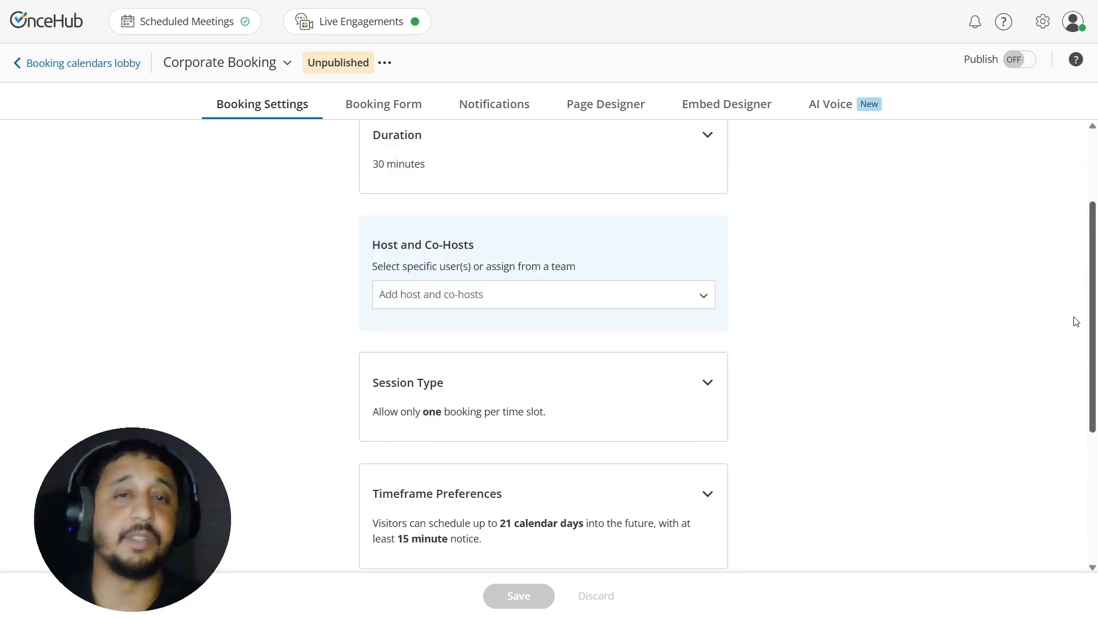
{"action": "left_click", "coordinate": [669, 248]}
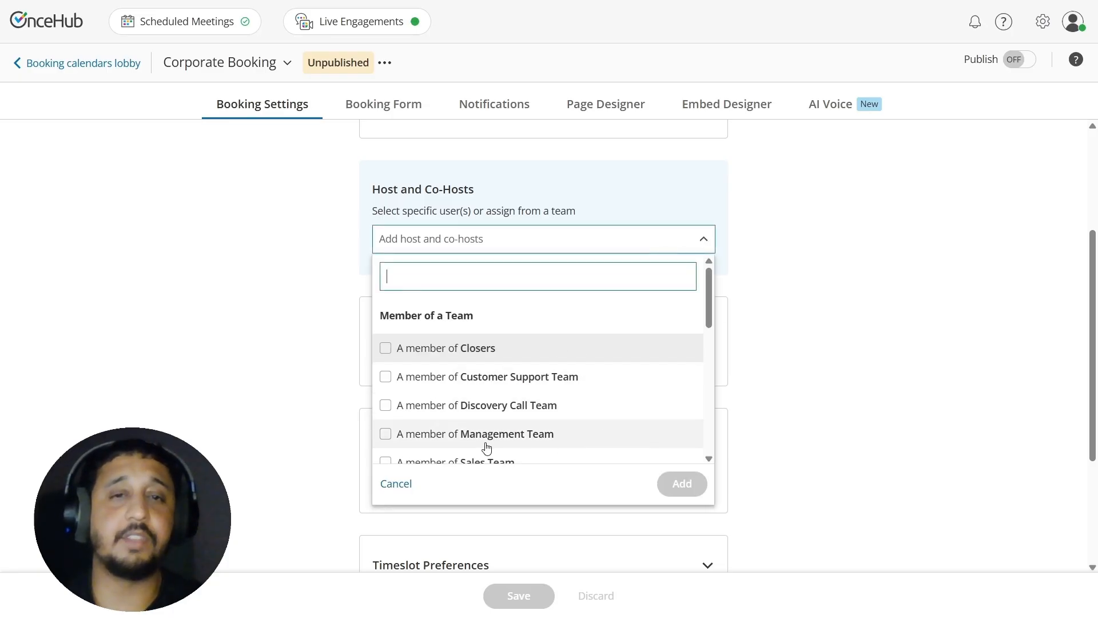
{"action": "left_click", "coordinate": [392, 436]}
{"action": "left_click_drag", "start_coordinate": [711, 305], "coordinate": [709, 331]}
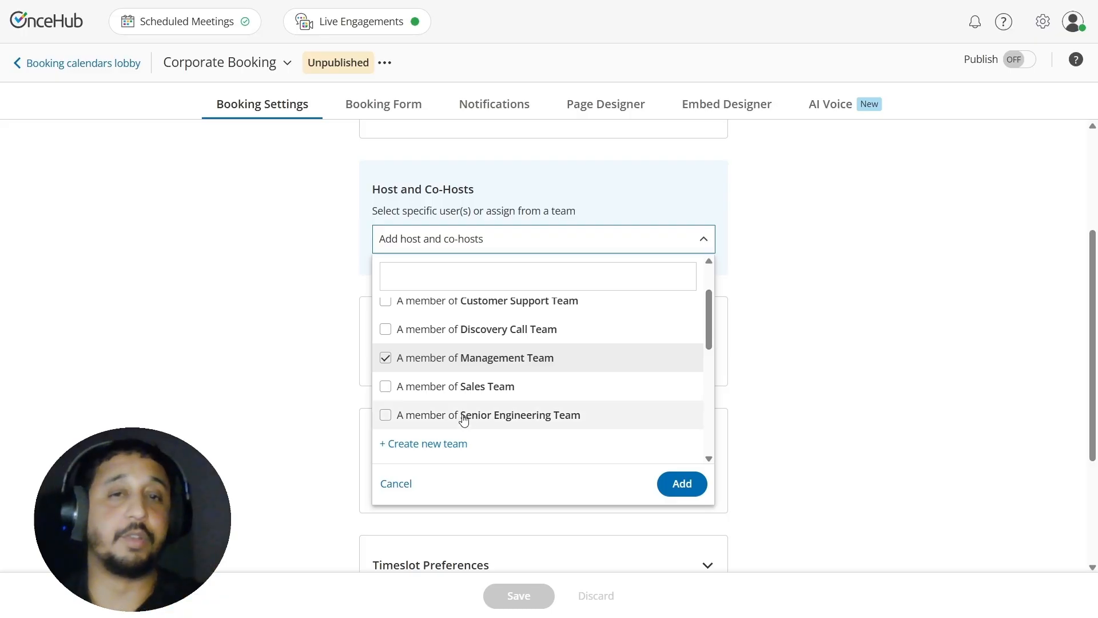
{"action": "left_click", "coordinate": [426, 420]}
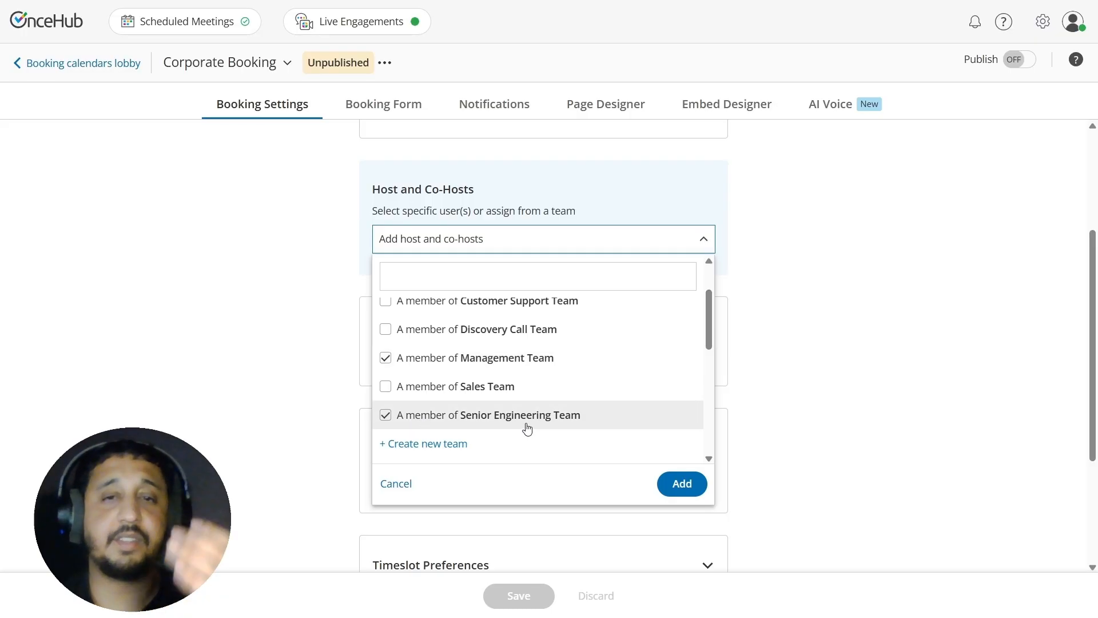
{"action": "left_click", "coordinate": [685, 483]}
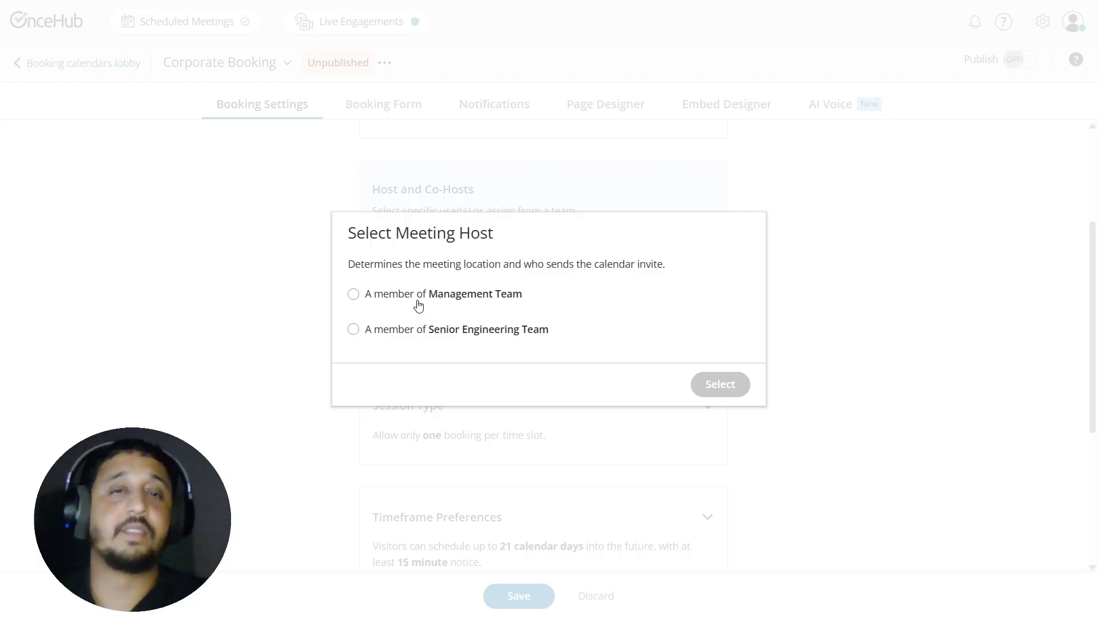
{"action": "left_click", "coordinate": [368, 298]}
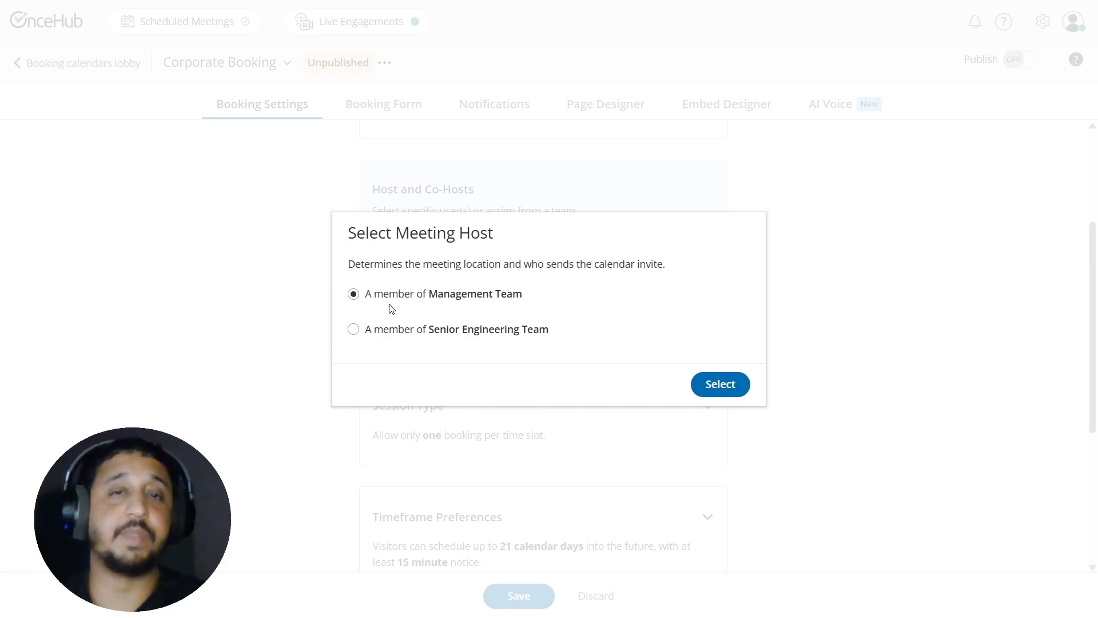
{"action": "left_click", "coordinate": [735, 385]}
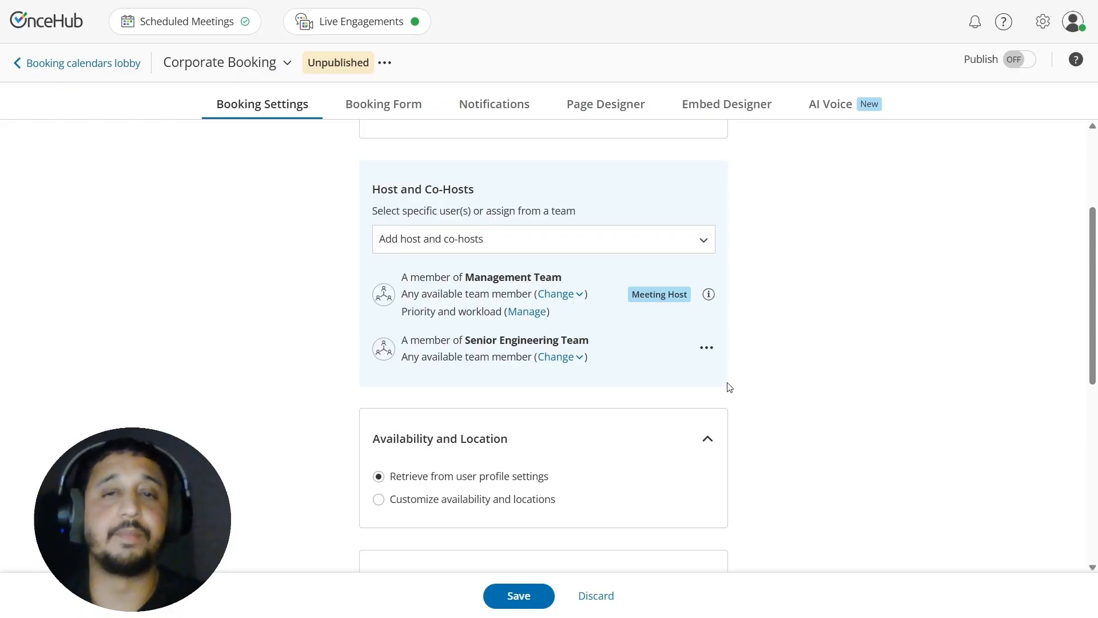
- Make the Senior Engineering Team member the meeting host instead
{"action": "left_click", "coordinate": [707, 349]}
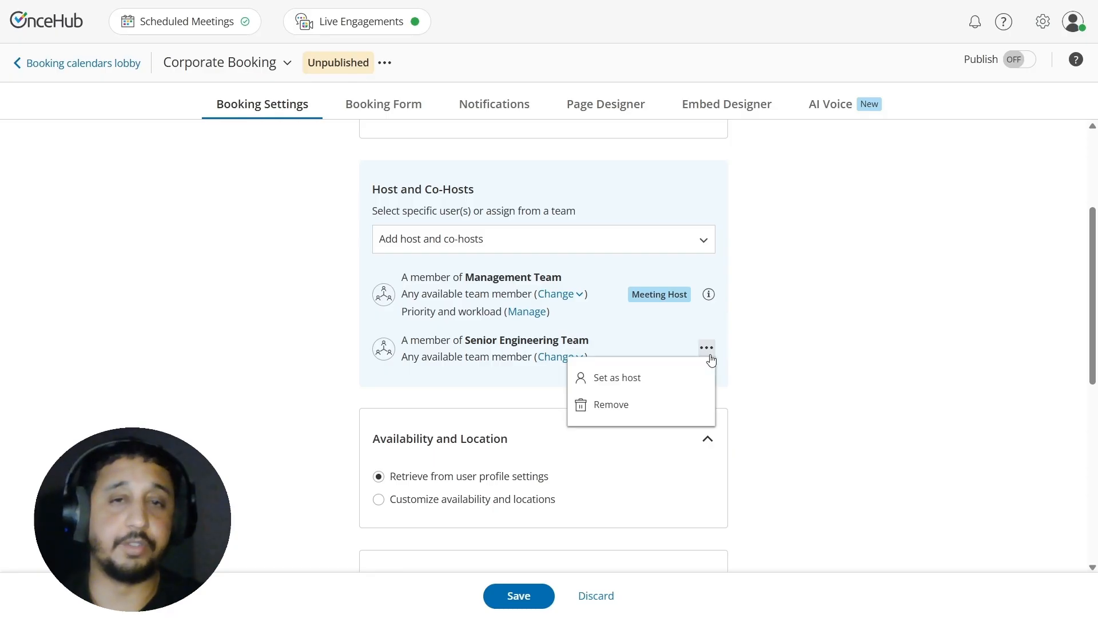
{"action": "left_click", "coordinate": [665, 385]}
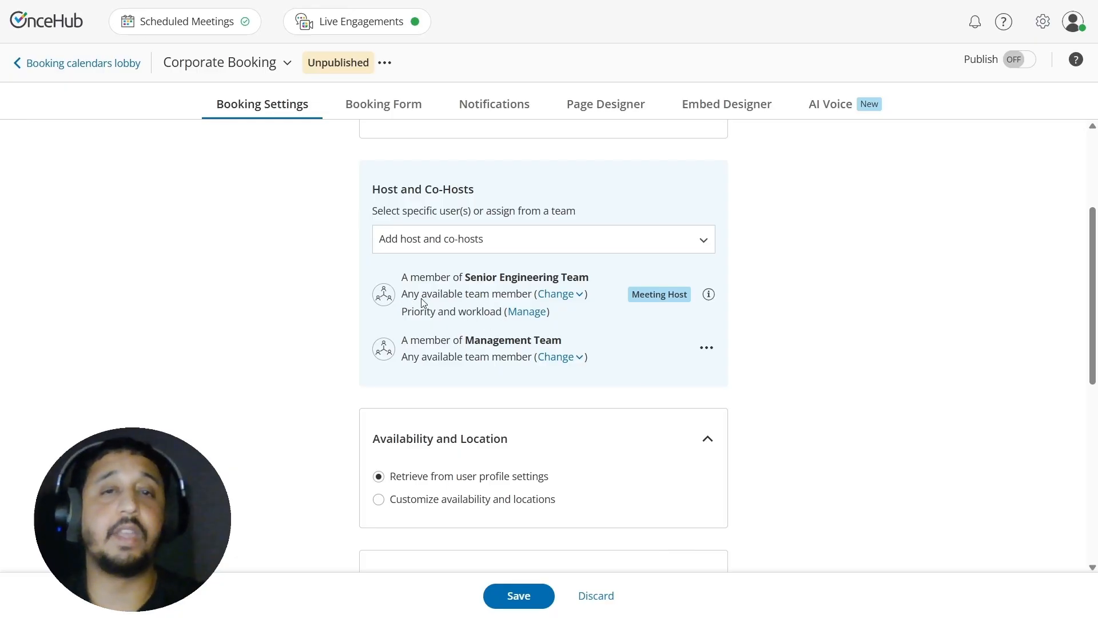
- Switch the Senior Engineering Team's assignment to round-robin (equal distribution), and return it to any available team member
{"action": "left_click", "coordinate": [572, 298]}
{"action": "left_click", "coordinate": [598, 353]}
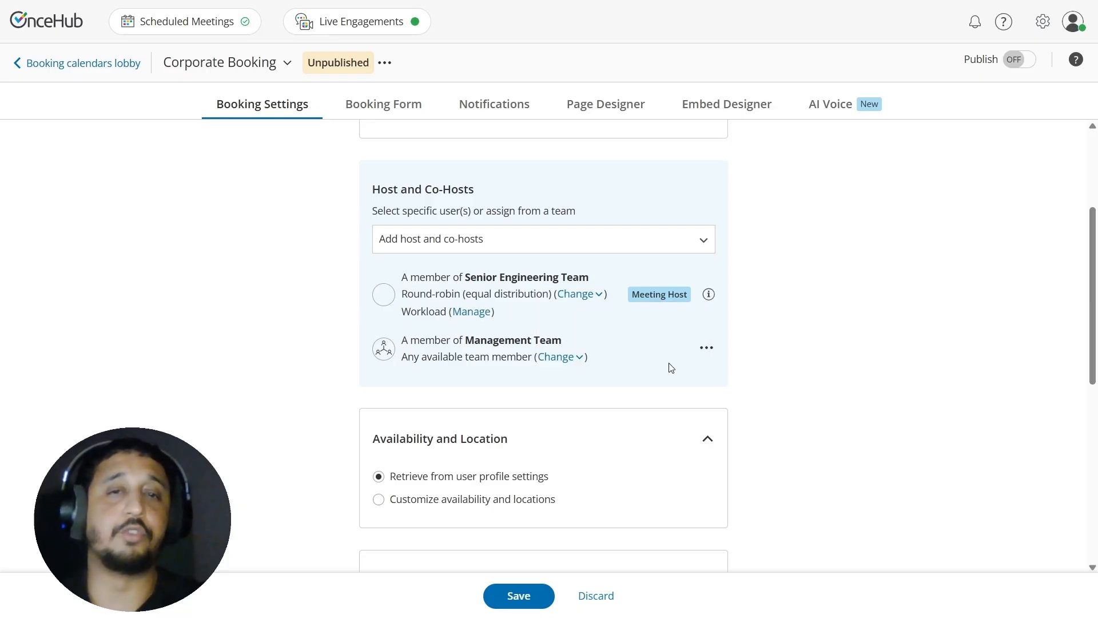
{"action": "left_click", "coordinate": [590, 295]}
{"action": "left_click", "coordinate": [617, 326]}
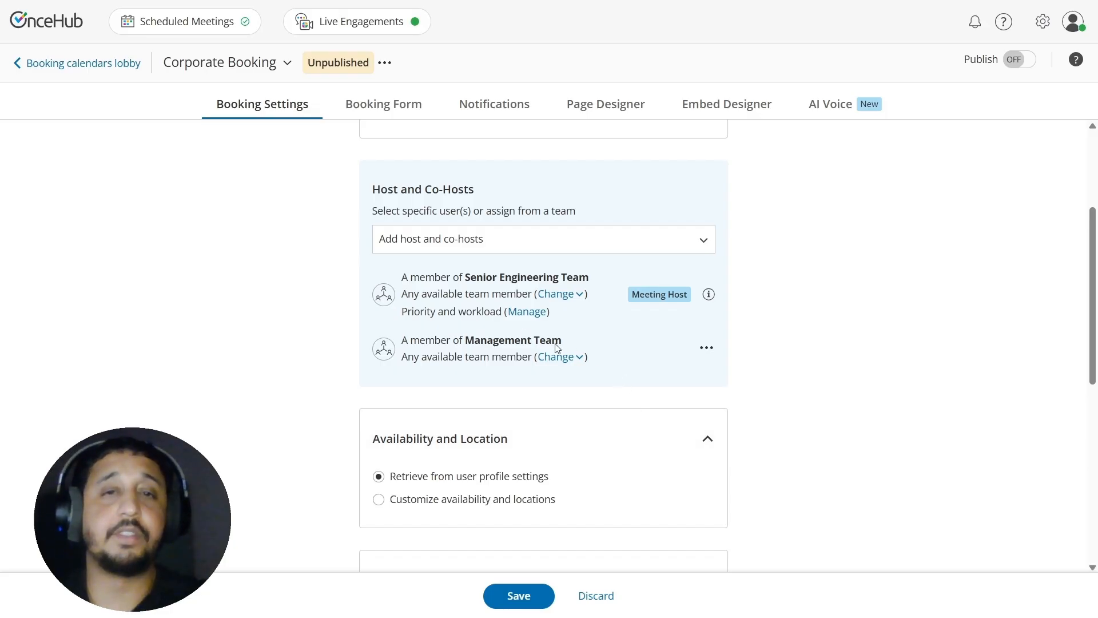
- Try a booking limit of 4 per day for the first Senior Engineering Team member, and close the priority and workload settings without applying
{"action": "left_click", "coordinate": [527, 312]}
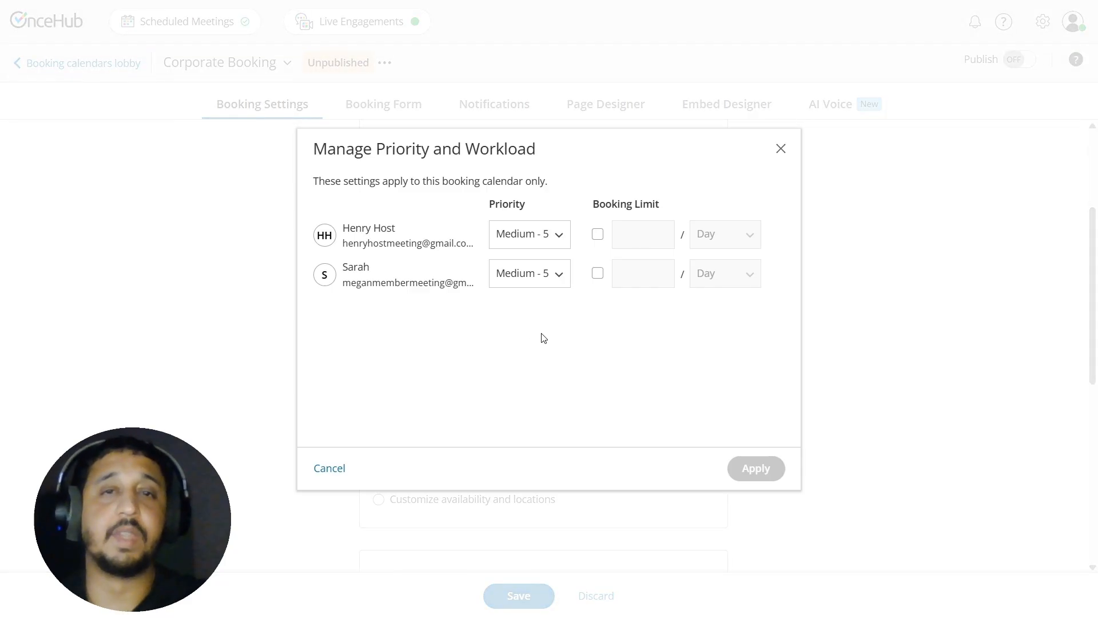
{"action": "left_click", "coordinate": [598, 234]}
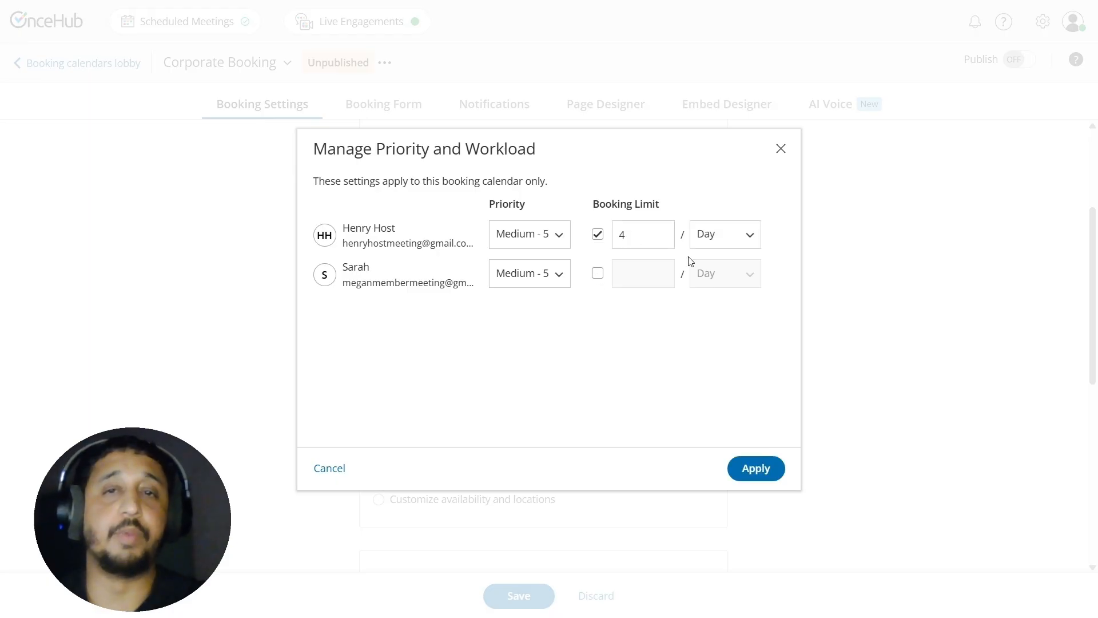
{"action": "left_click", "coordinate": [750, 238]}
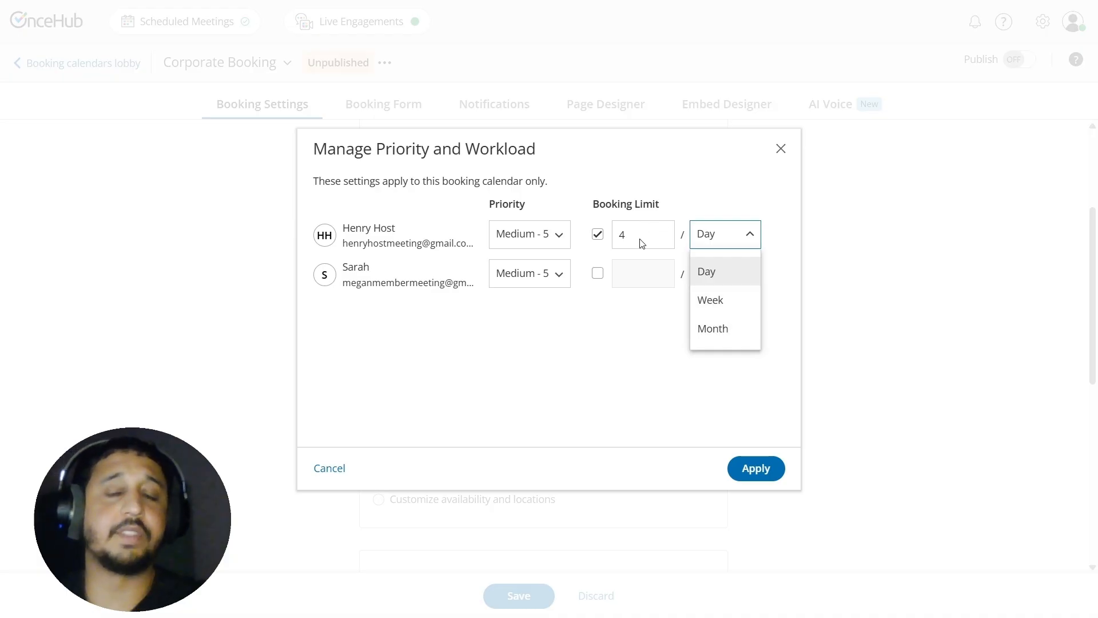
{"action": "left_click", "coordinate": [782, 152]}
{"action": "left_click", "coordinate": [780, 150]}
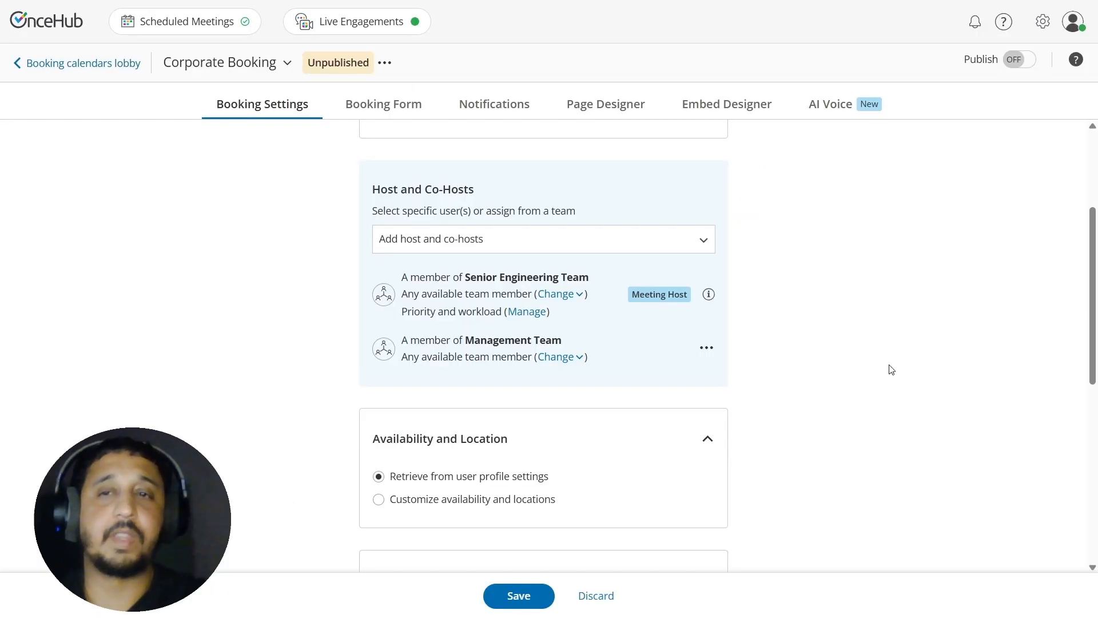
{"action": "left_click_drag", "start_coordinate": [1092, 300], "coordinate": [1076, 389]}
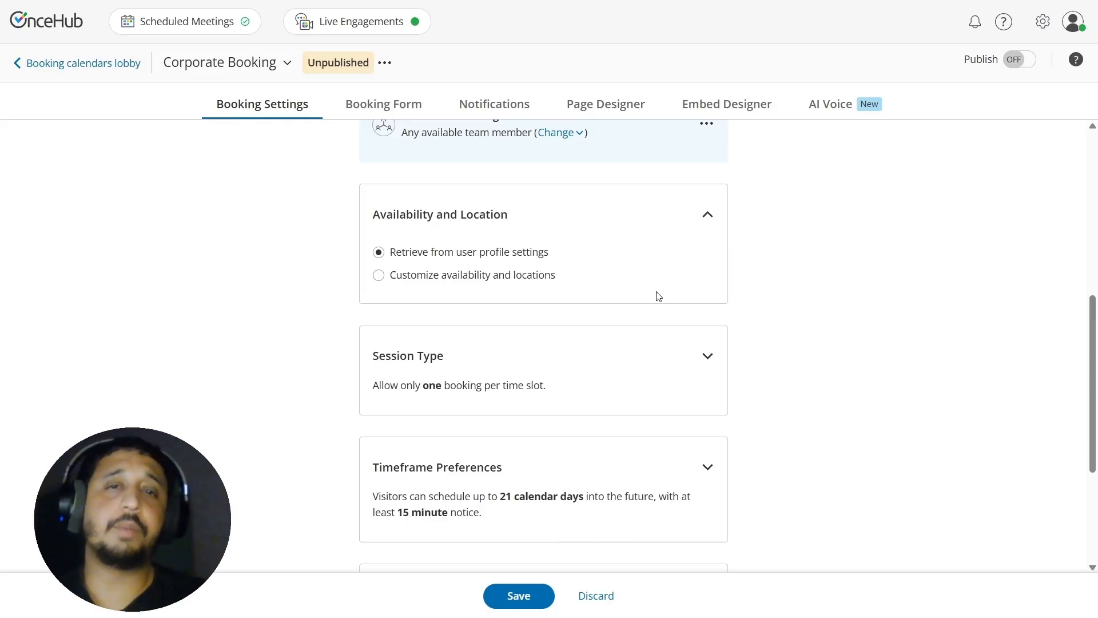
- Try customizing availability and locations for all hosts, look over the weekly working hours editor, and return to retrieving from user profile settings
{"action": "left_click", "coordinate": [432, 279]}
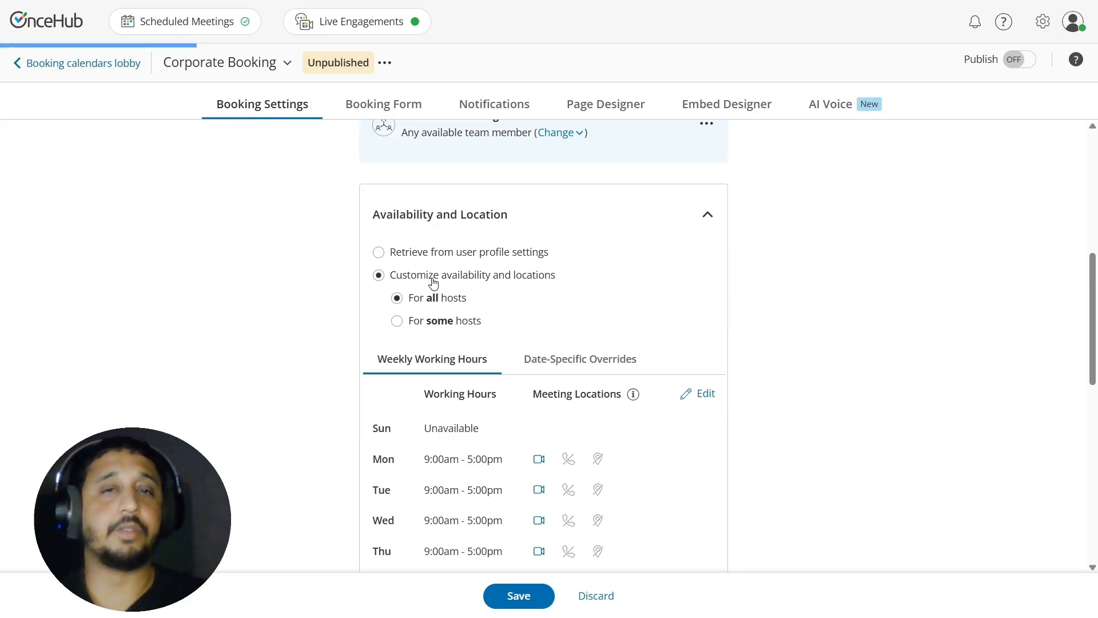
{"action": "left_click", "coordinate": [703, 395]}
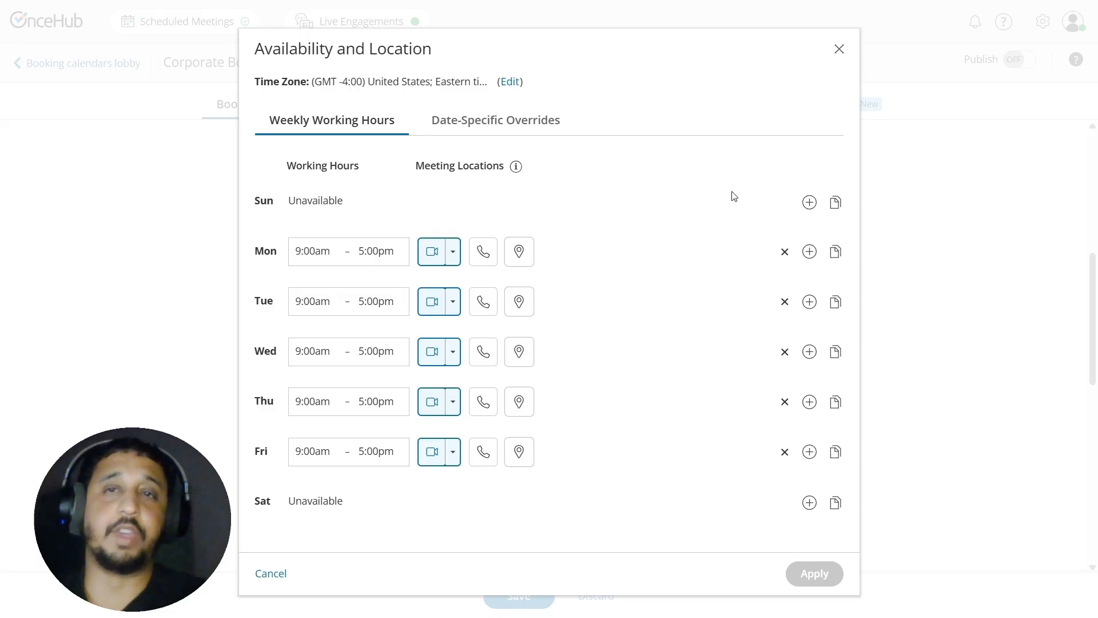
{"action": "left_click", "coordinate": [839, 50]}
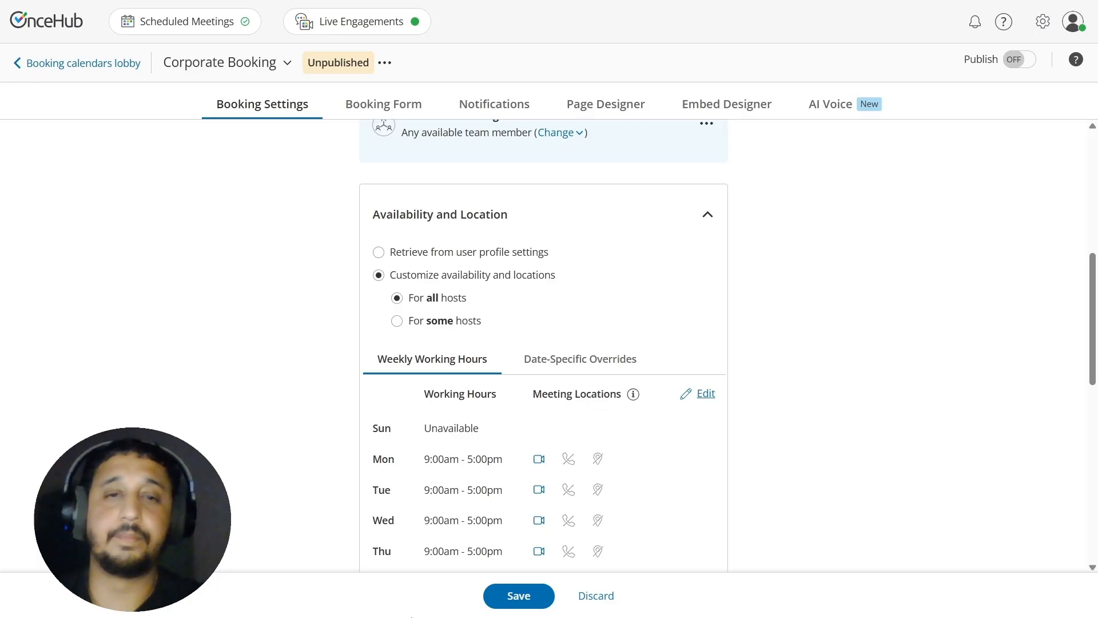
{"action": "left_click", "coordinate": [434, 256]}
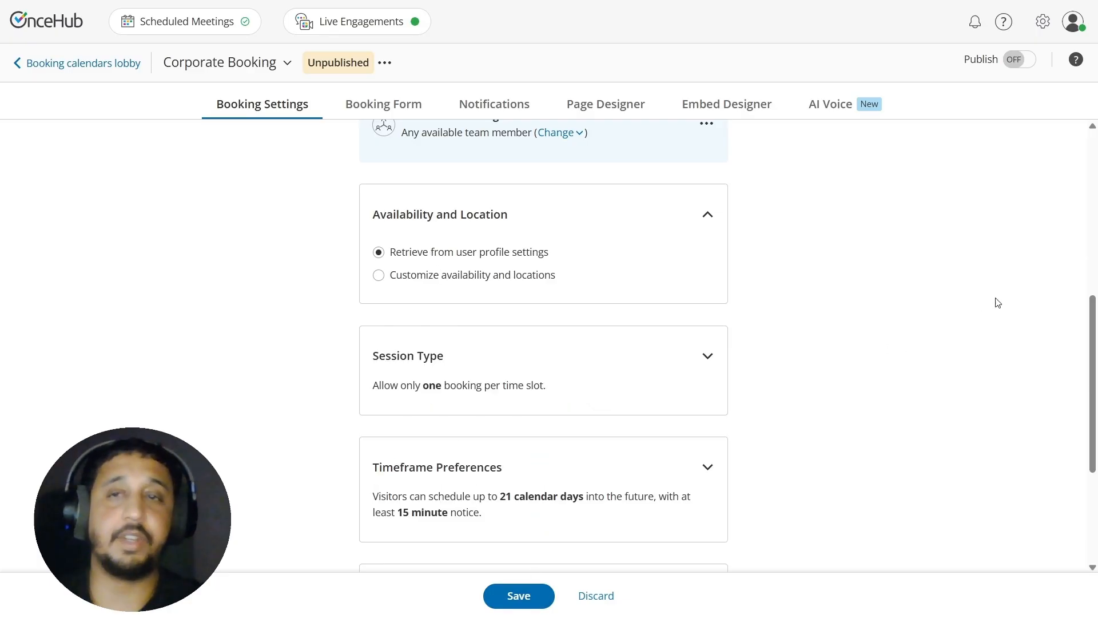
- Set the session type to Group Session with a maximum of 3 guests per session and save the booking settings
{"action": "left_click_drag", "start_coordinate": [1093, 323], "coordinate": [1093, 373]}
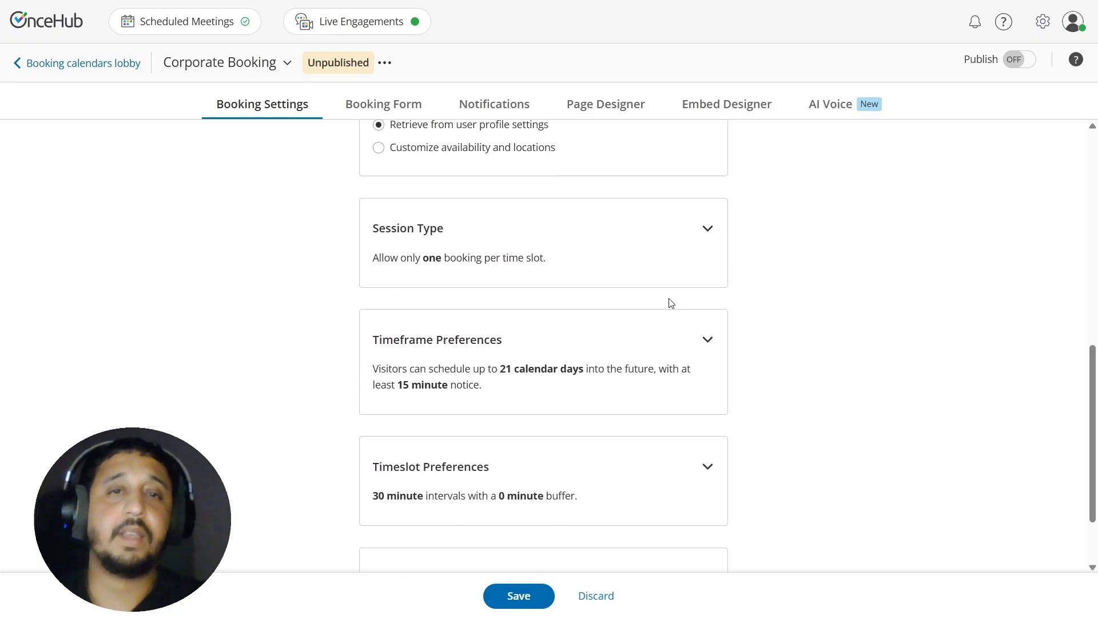
{"action": "left_click", "coordinate": [649, 252]}
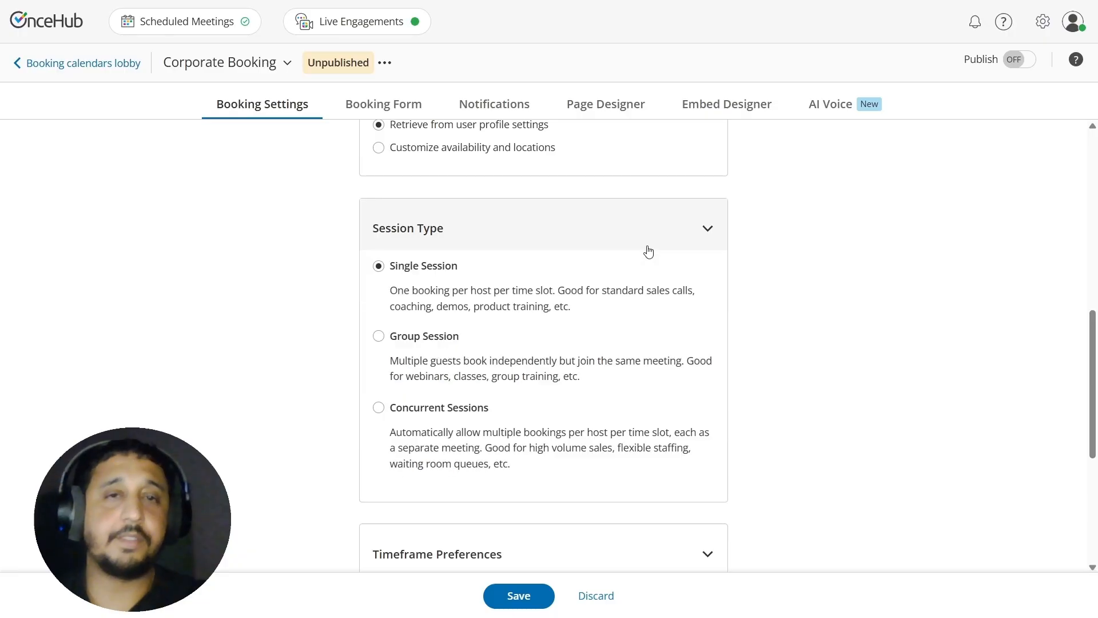
{"action": "left_click", "coordinate": [421, 341]}
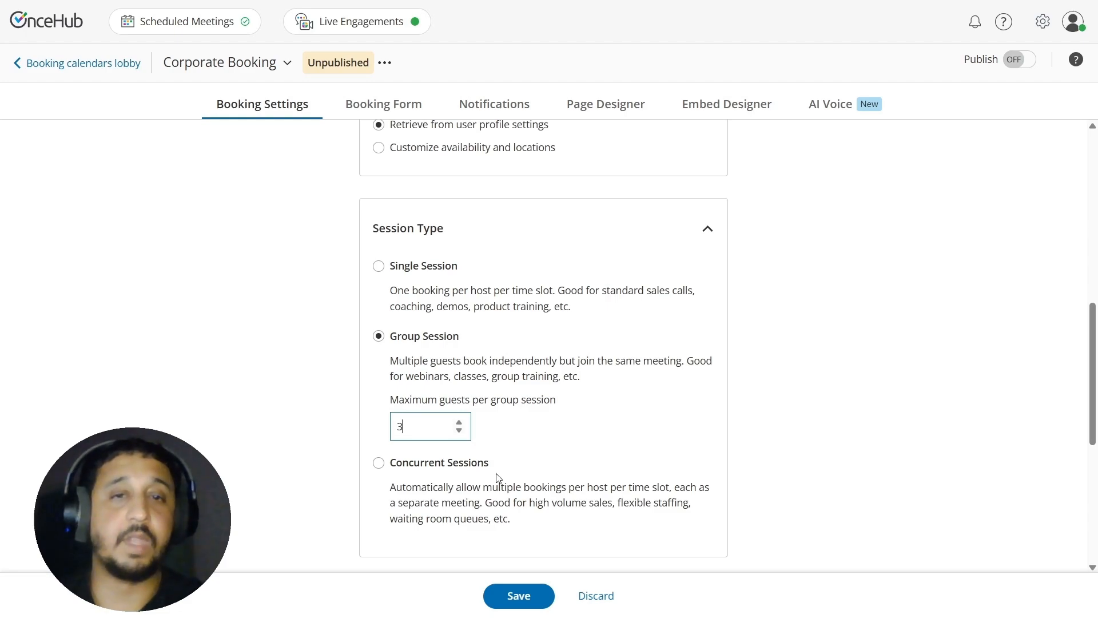
{"action": "left_click", "coordinate": [518, 596]}
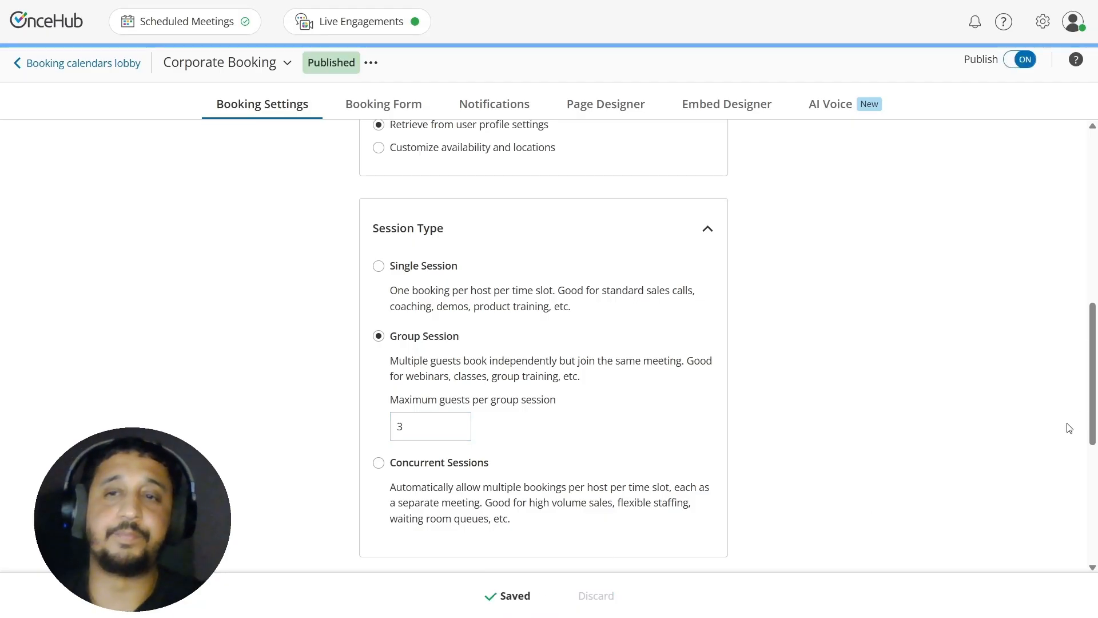
- Review the timeframe, timeslot and payment collection settings, and return to the host and co-host settings
{"action": "left_click_drag", "start_coordinate": [1093, 396], "coordinate": [1093, 499]}
{"action": "left_click", "coordinate": [703, 292]}
{"action": "left_click", "coordinate": [704, 289]}
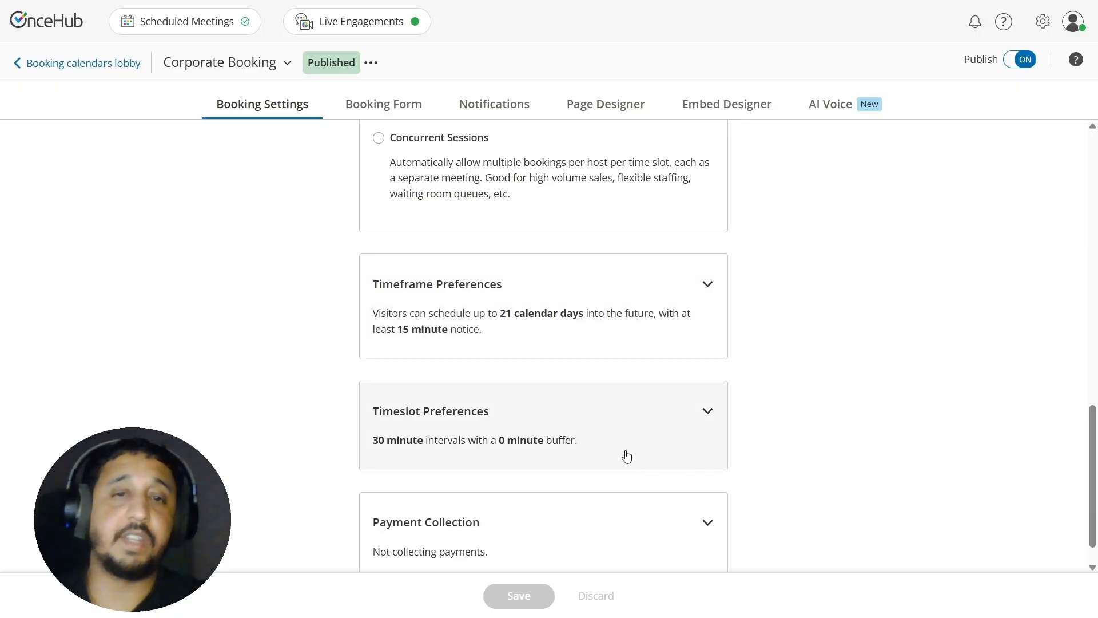
{"action": "left_click_drag", "start_coordinate": [1094, 447], "coordinate": [1092, 217]}
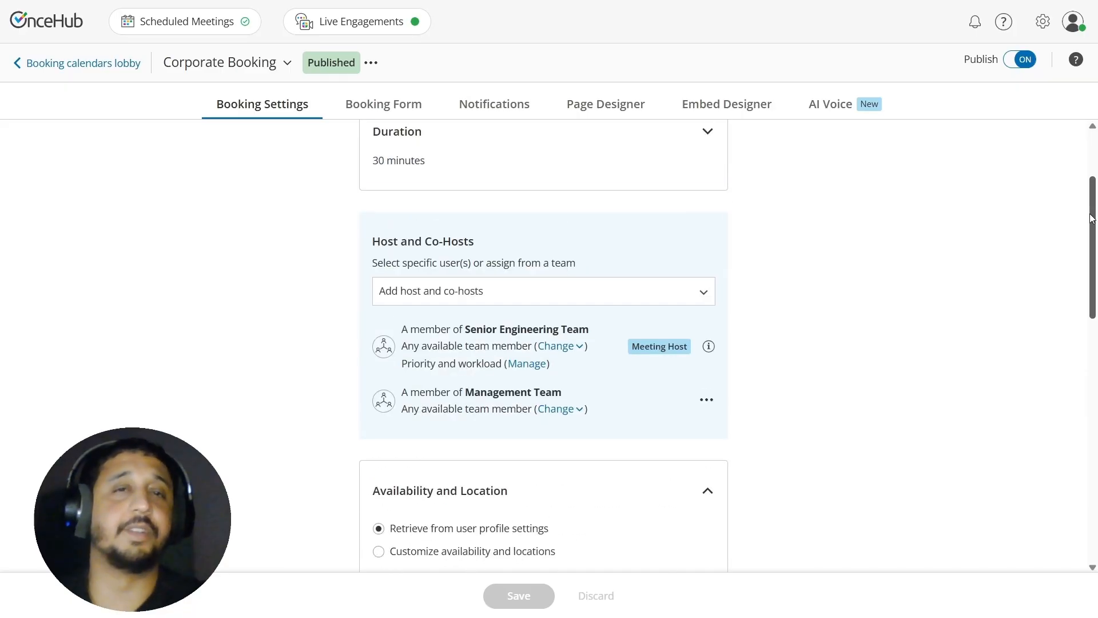
- Review the booking form's questions and the question types that can be added
{"action": "left_click", "coordinate": [407, 102]}
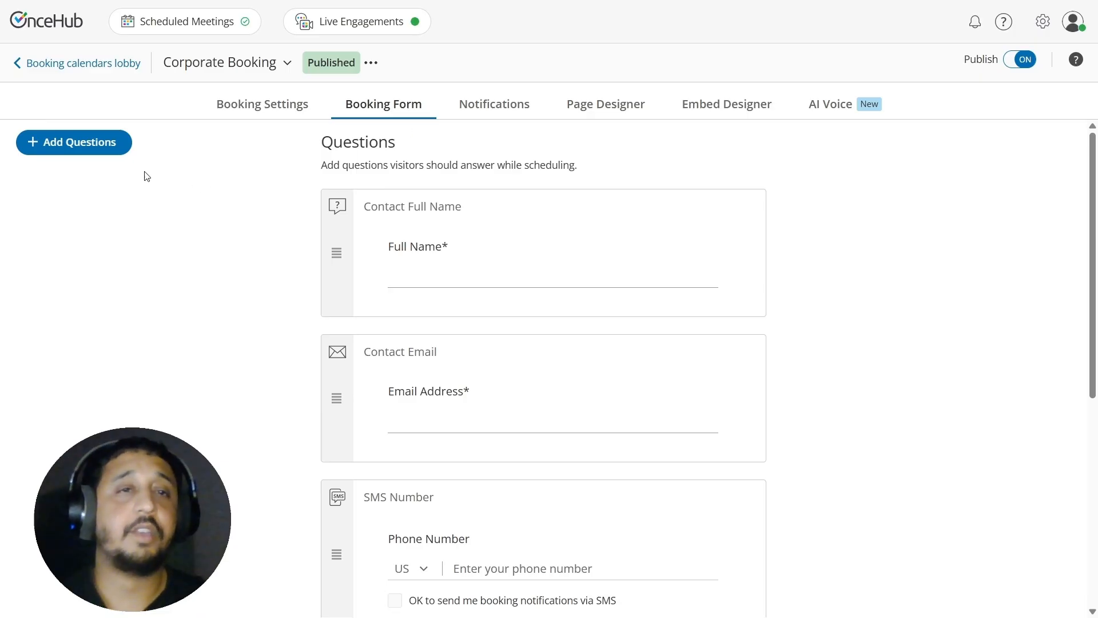
{"action": "left_click", "coordinate": [90, 155]}
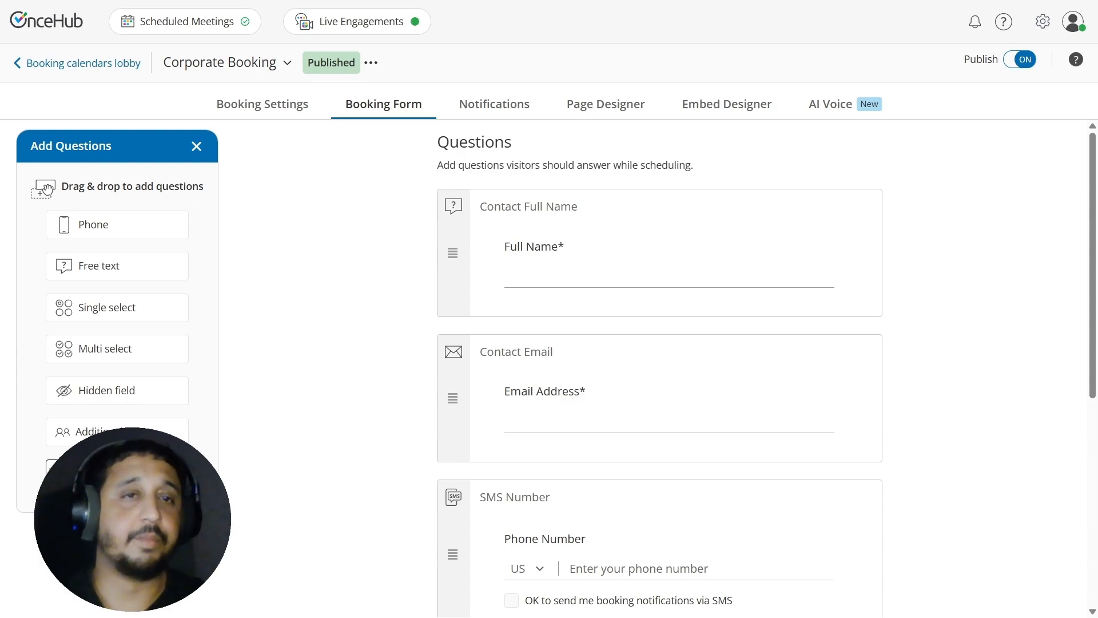
{"action": "left_click_drag", "start_coordinate": [1093, 285], "coordinate": [1093, 483]}
- Turn off the guest email notification for reassigned meetings
{"action": "left_click", "coordinate": [508, 103]}
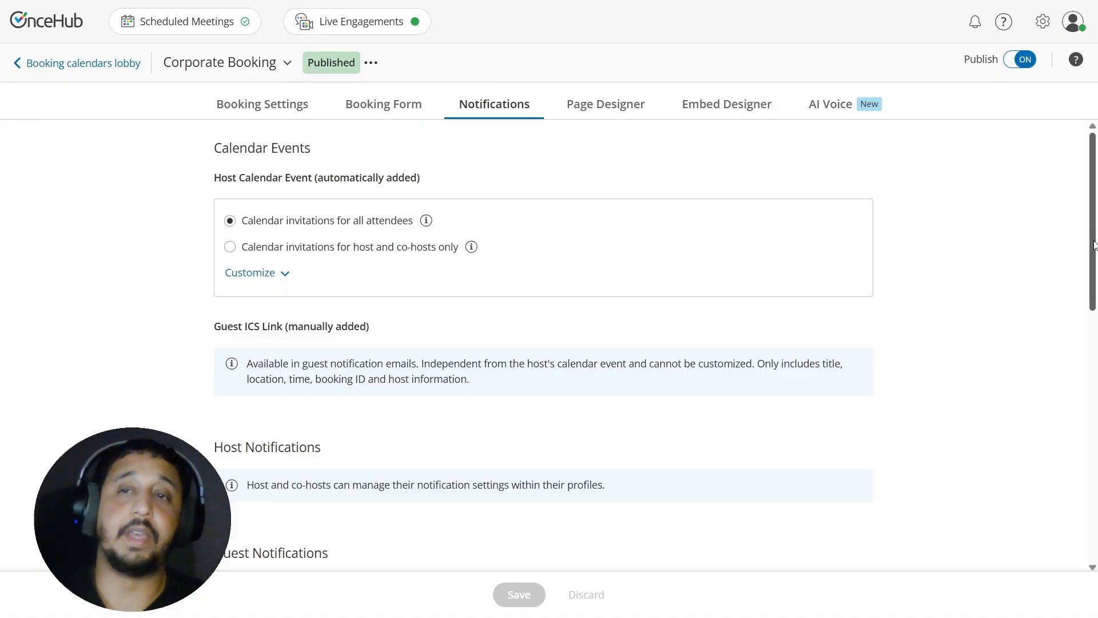
{"action": "scroll", "coordinate": [1081, 240], "scroll_direction": "down", "scroll_amount": 7}
{"action": "scroll", "coordinate": [1075, 420], "scroll_direction": "down", "scroll_amount": 1}
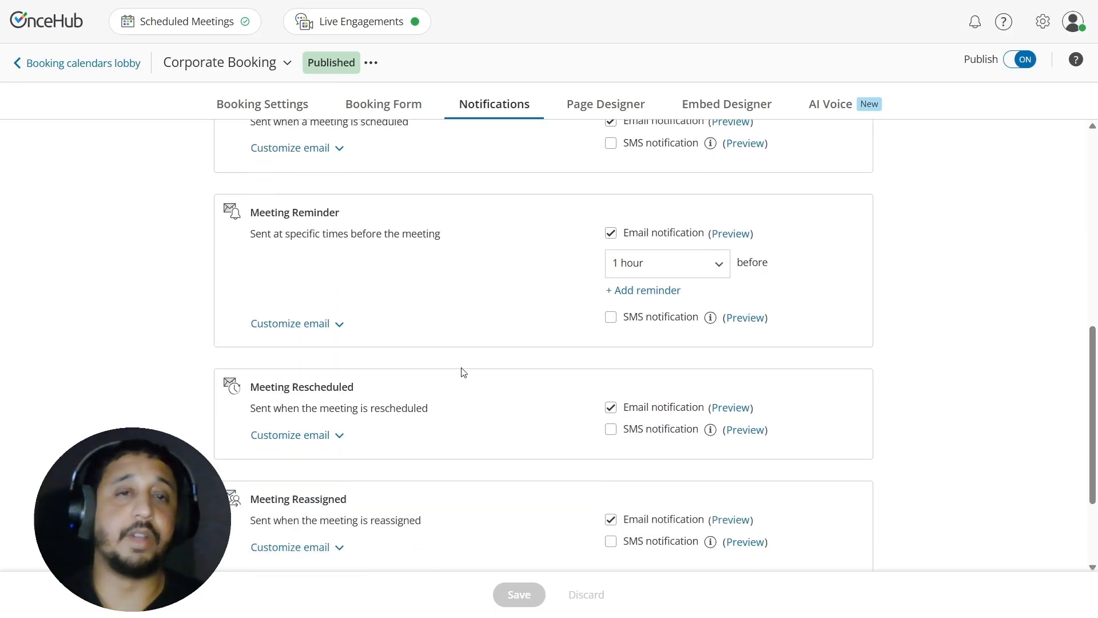
{"action": "left_click", "coordinate": [328, 325]}
{"action": "left_click", "coordinate": [328, 325]}
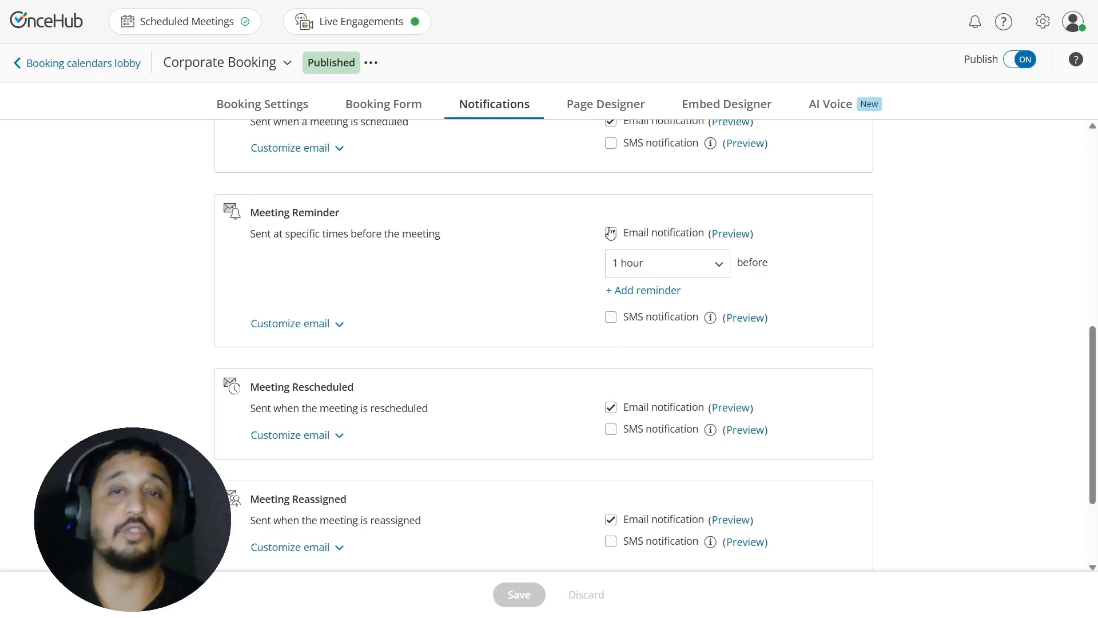
{"action": "left_click", "coordinate": [629, 533]}
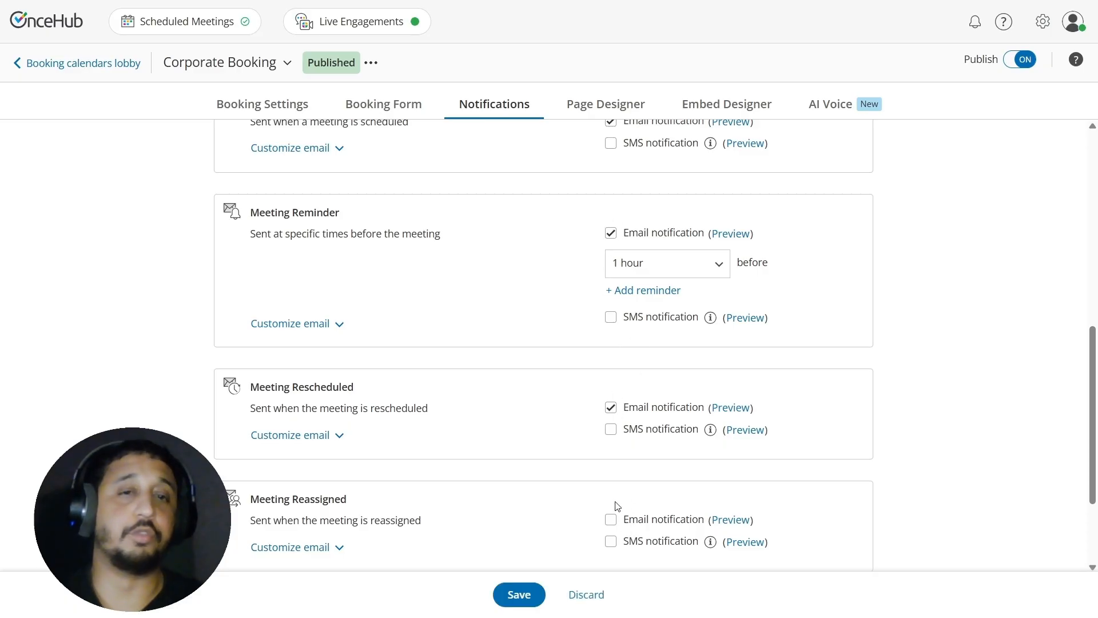
- Add a second meeting reminder email 3 hours before the meeting and save the notification settings
{"action": "left_click", "coordinate": [657, 292]}
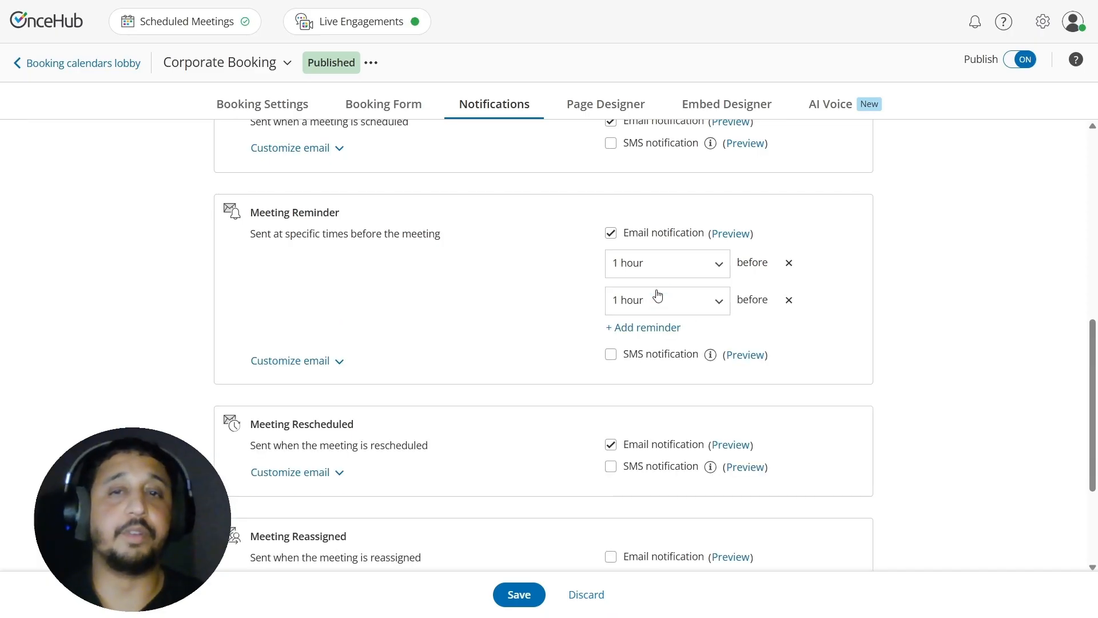
{"action": "left_click", "coordinate": [680, 313]}
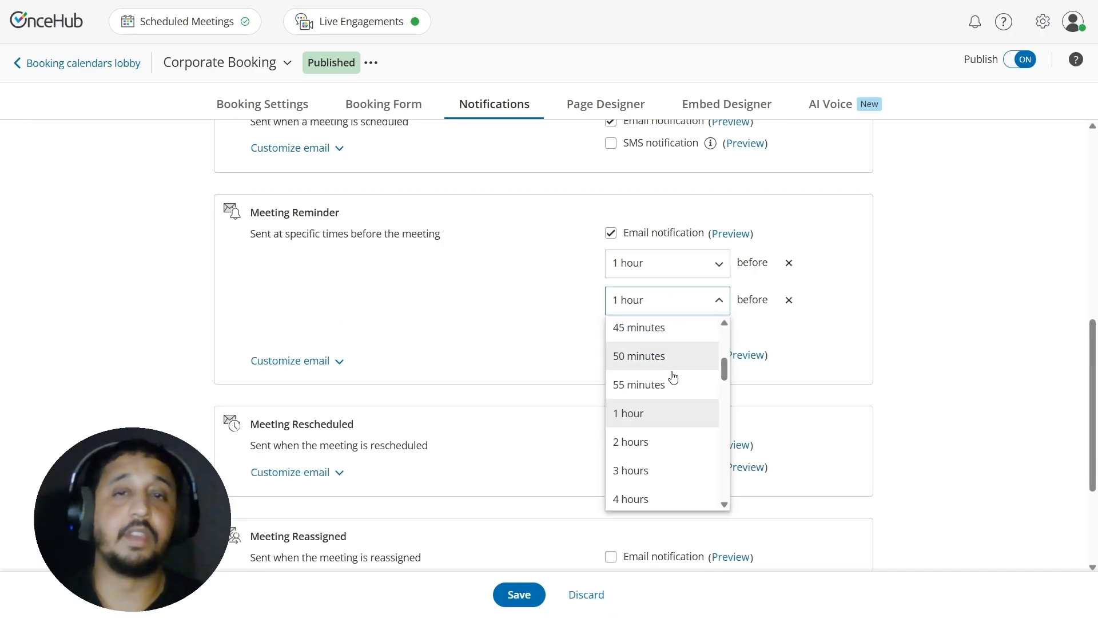
{"action": "left_click", "coordinate": [662, 474]}
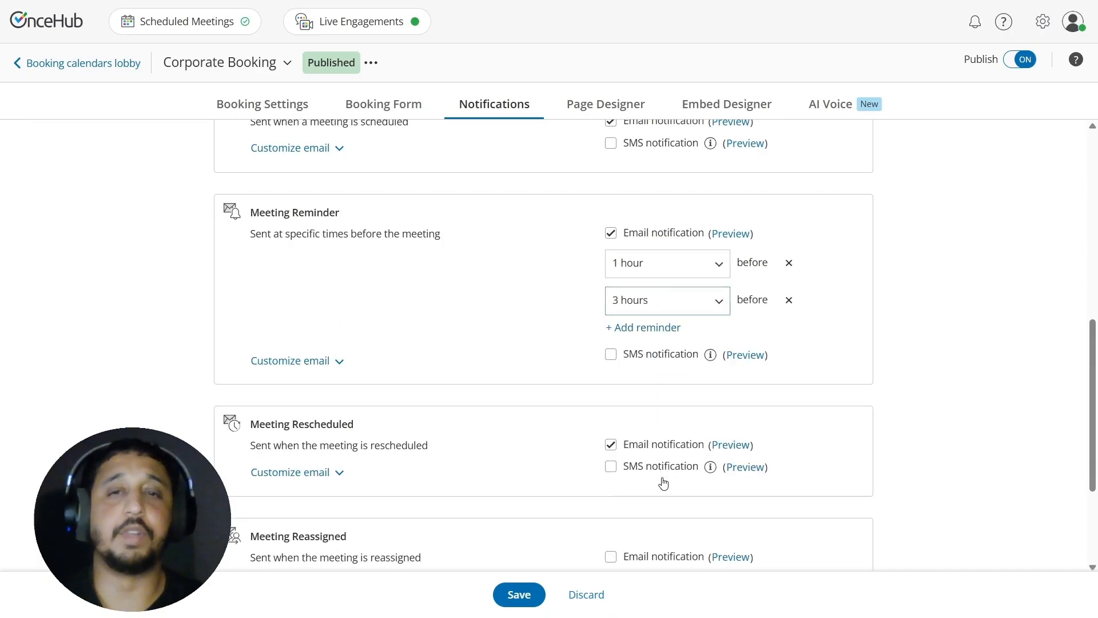
{"action": "left_click", "coordinate": [520, 595]}
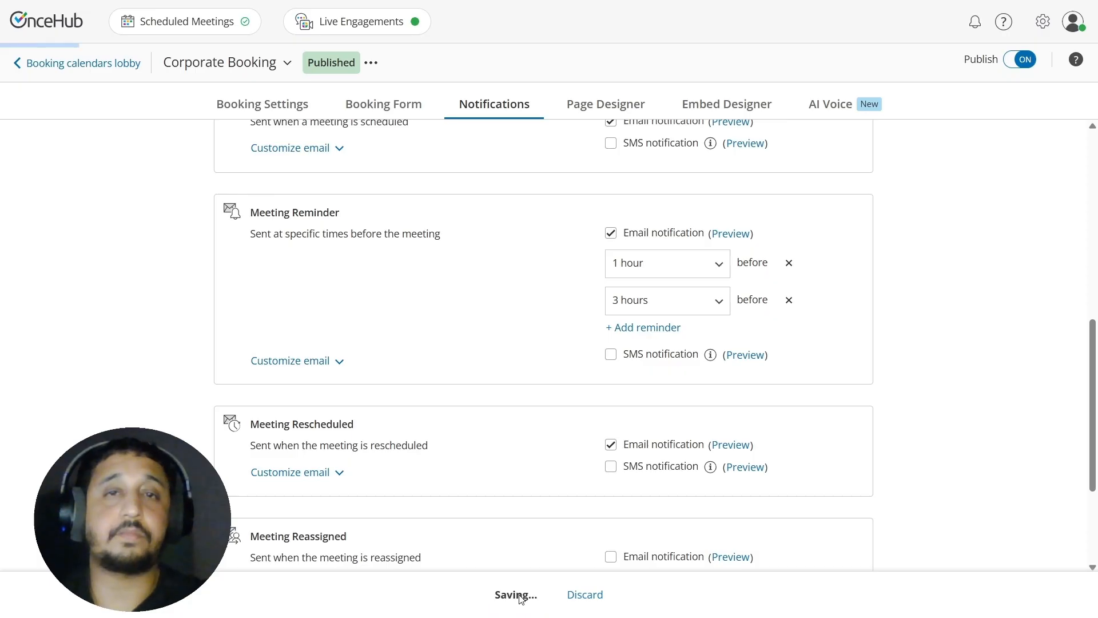
- Customize the booking page URL so that it ends in Coporatebookingg, and save it
{"action": "left_click", "coordinate": [598, 104]}
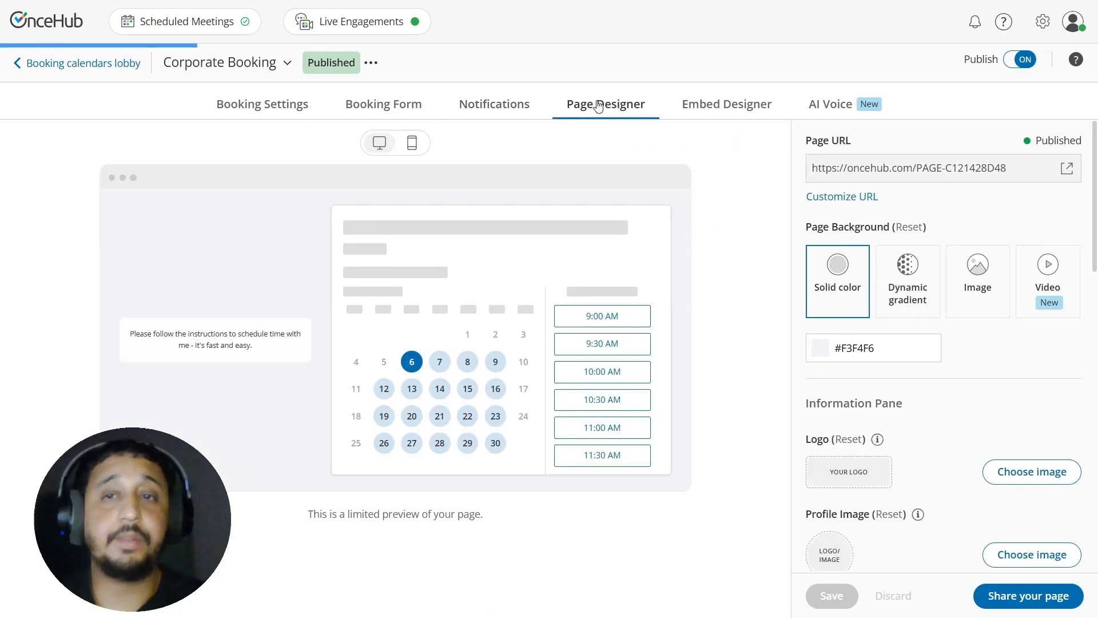
{"action": "left_click", "coordinate": [854, 200]}
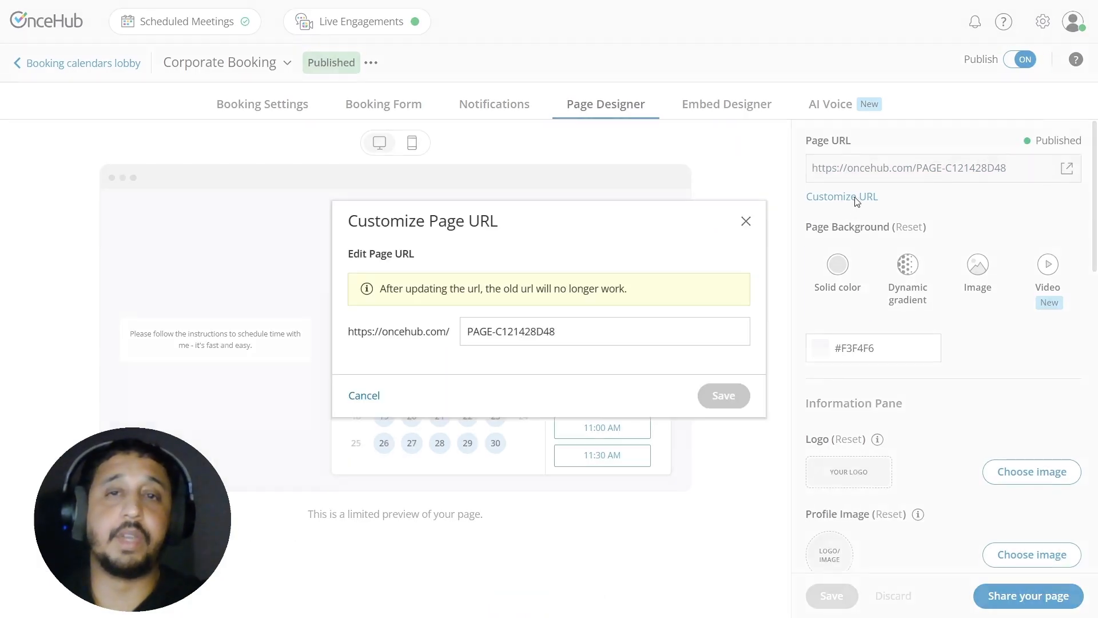
{"action": "triple_click", "coordinate": [591, 319]}
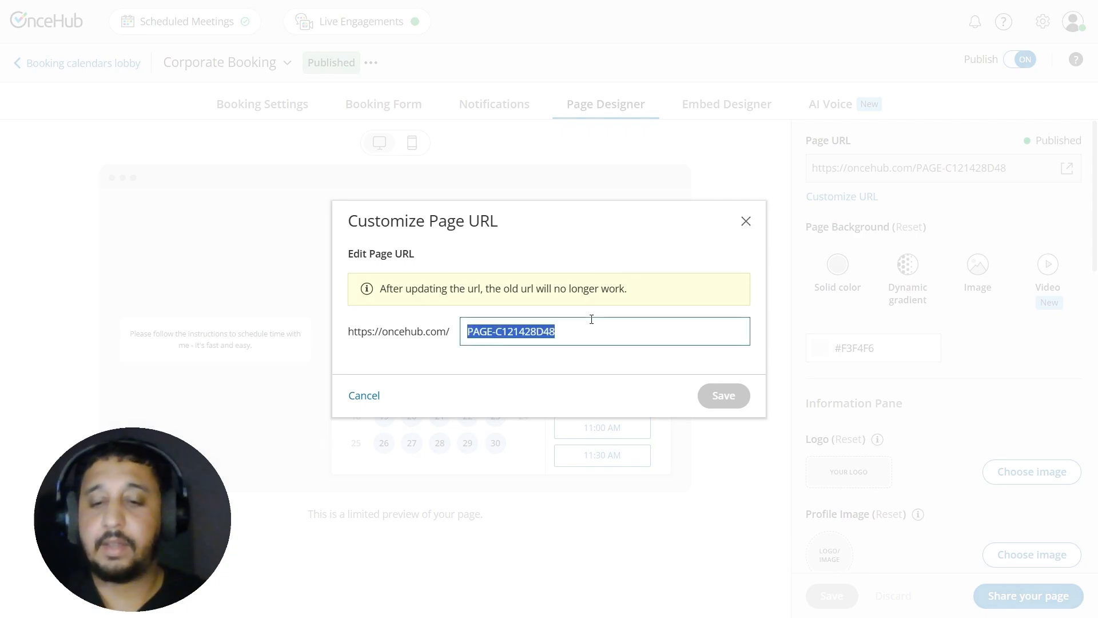
{"action": "type", "text": "Coporatebookingg"}
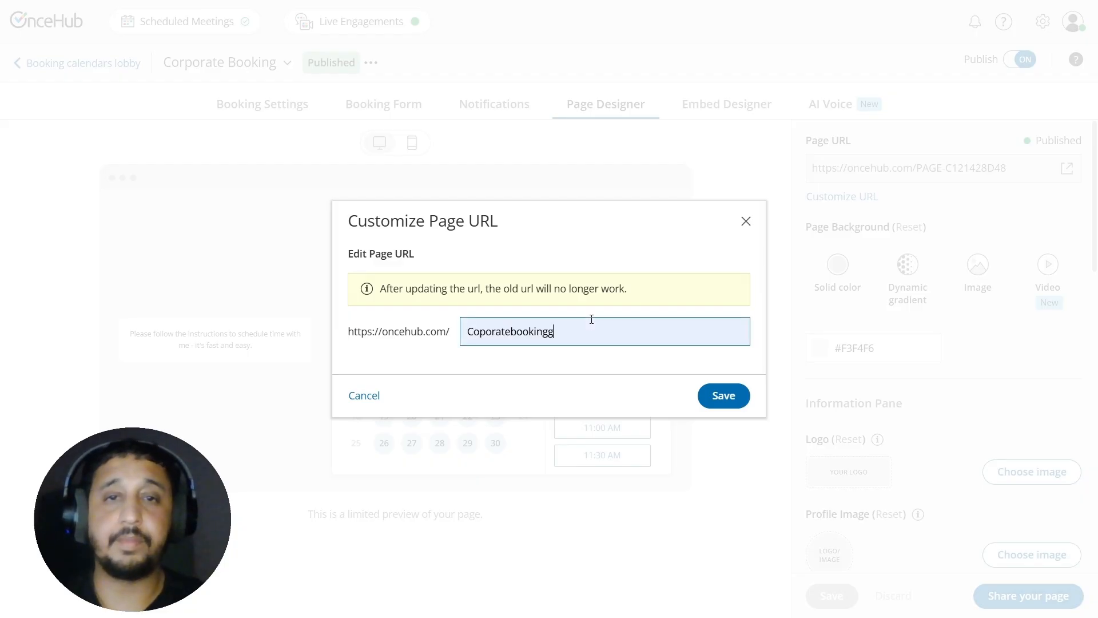
{"action": "left_click", "coordinate": [727, 399]}
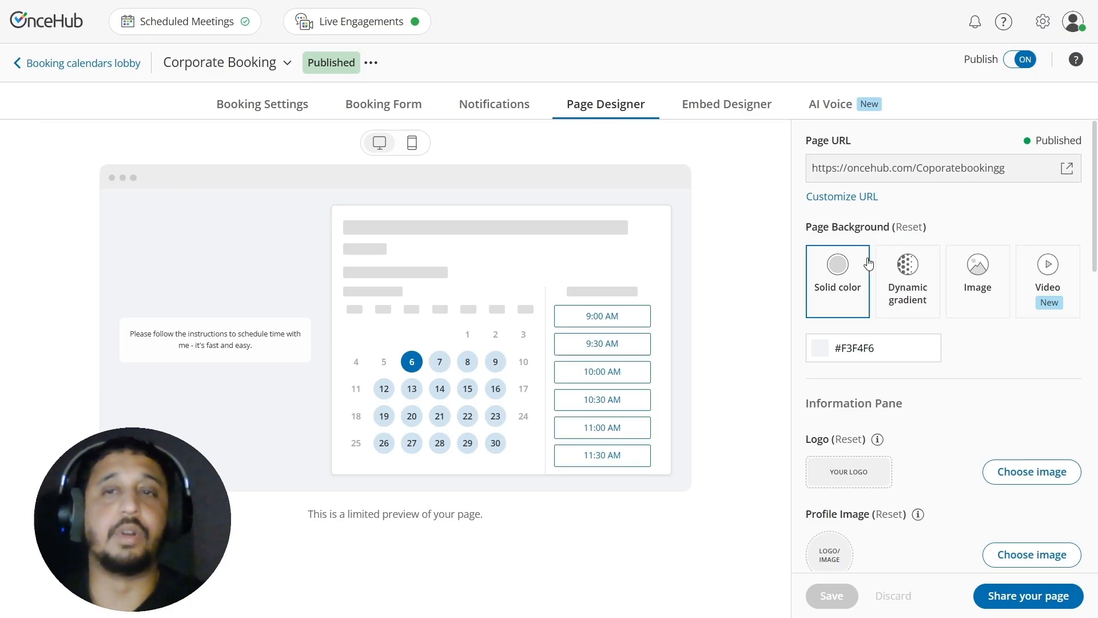
- Set the booking page background to the predefined Office video
{"action": "left_click", "coordinate": [1047, 286]}
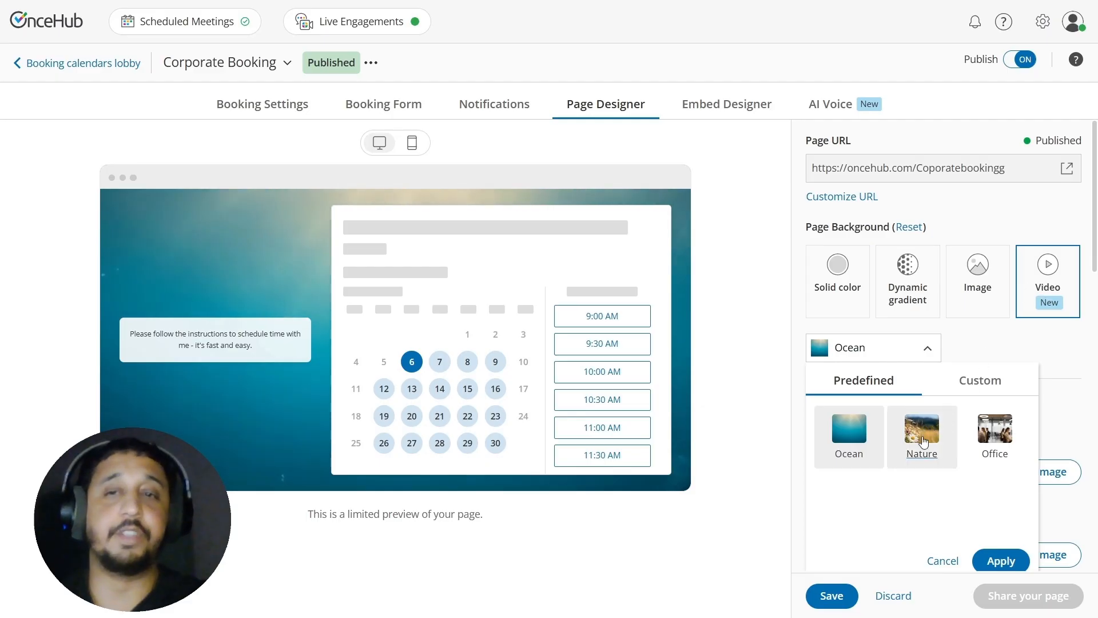
{"action": "left_click", "coordinate": [996, 432]}
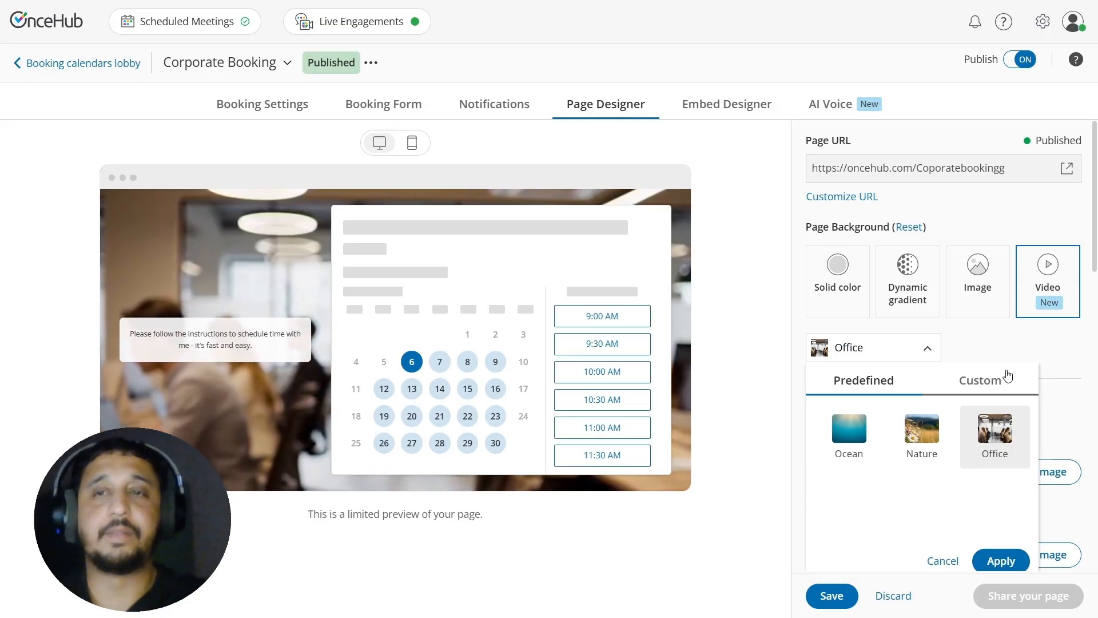
{"action": "left_click", "coordinate": [1008, 559]}
- Add the company logo and a profile image to the page's information pane, confirming the profile image's circular crop
{"action": "scroll", "coordinate": [944, 435], "scroll_direction": "down", "scroll_amount": 2}
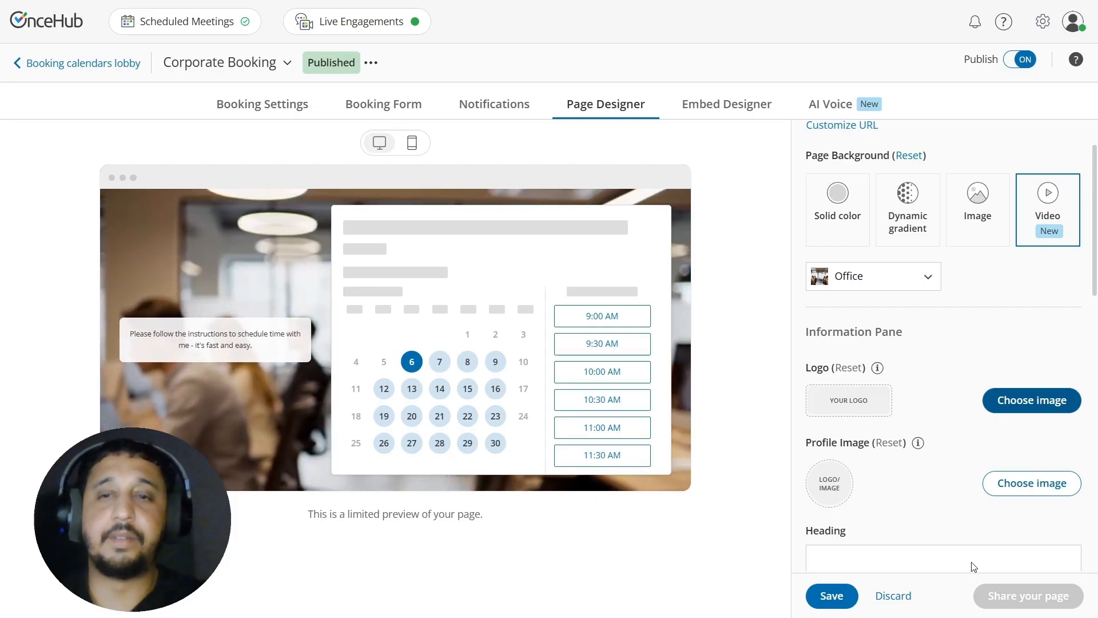
{"action": "left_click", "coordinate": [1028, 483]}
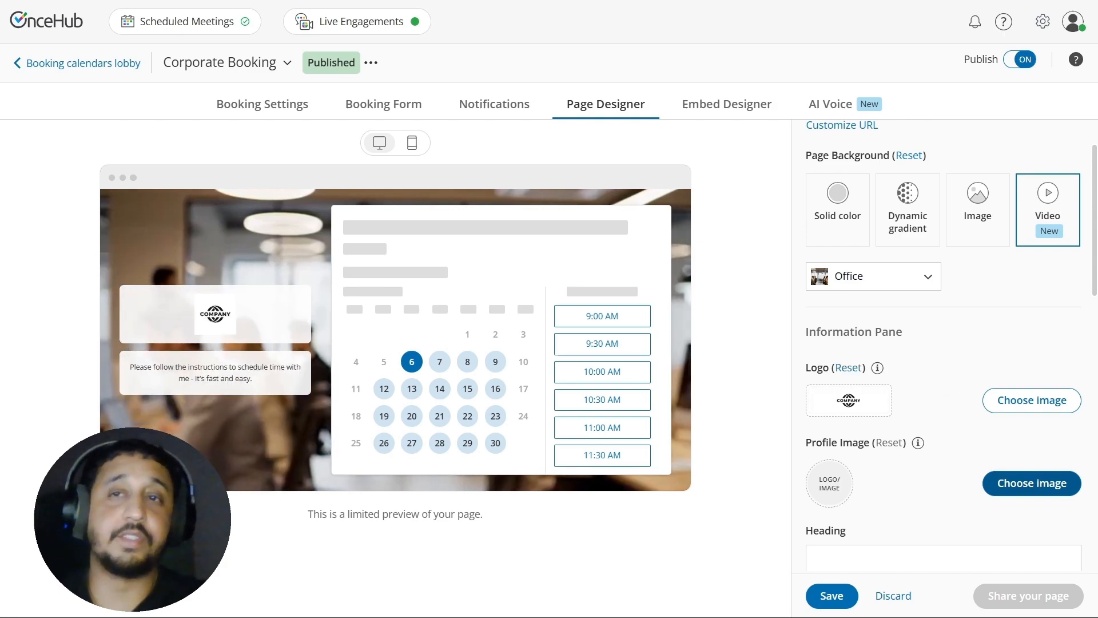
{"action": "left_click", "coordinate": [964, 576]}
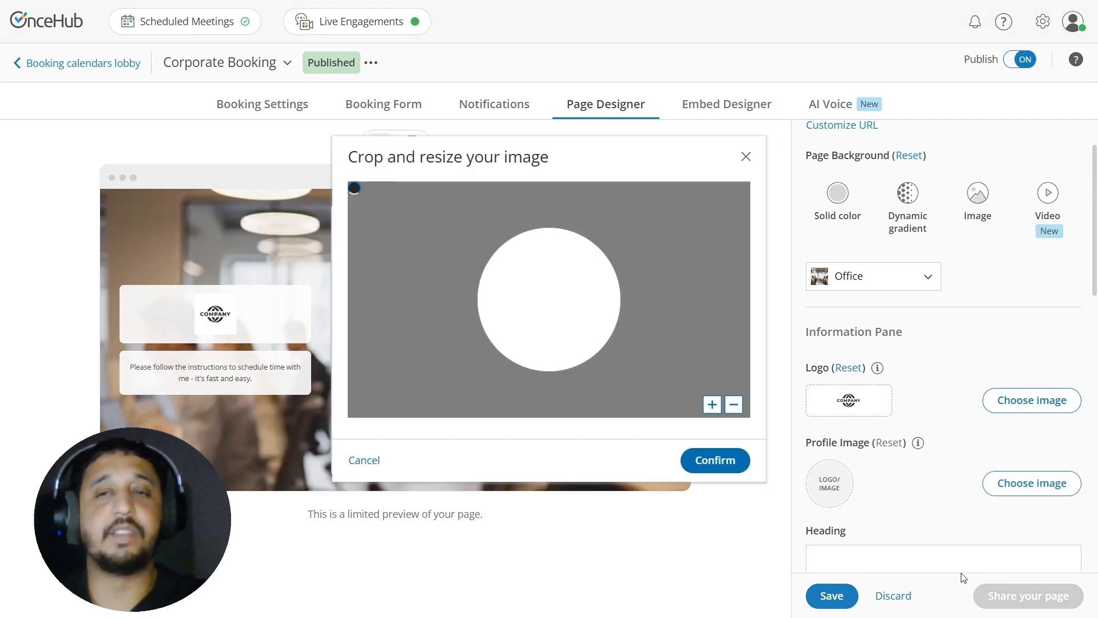
{"action": "left_click", "coordinate": [715, 460]}
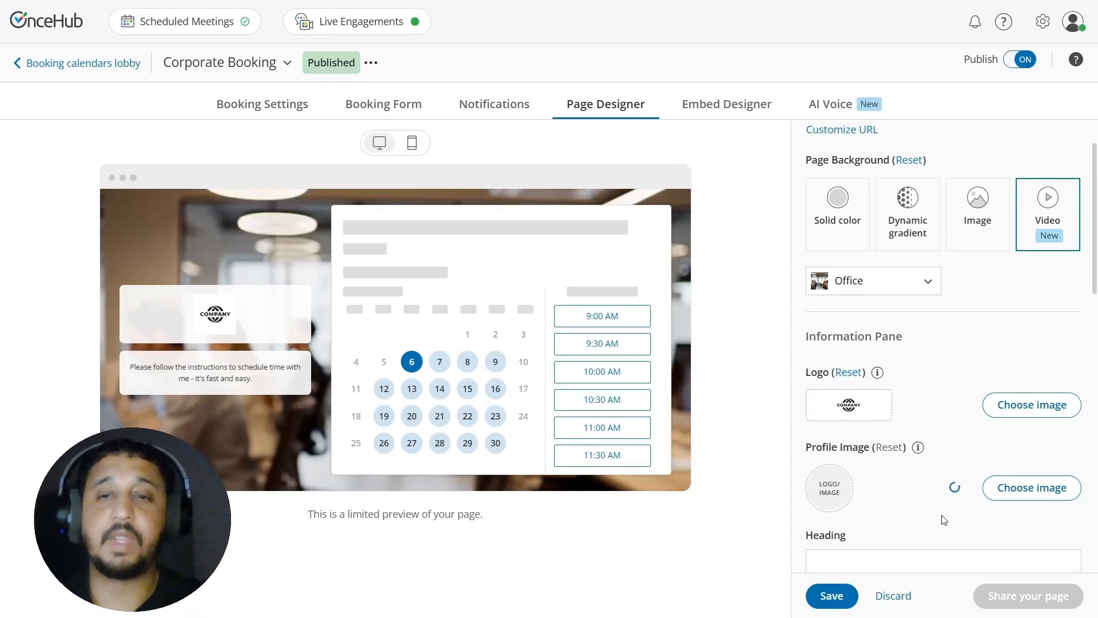
- Enter "Corporate meeting" as the heading of the information pane
{"action": "scroll", "coordinate": [895, 409], "scroll_direction": "down", "scroll_amount": 3}
{"action": "left_click", "coordinate": [896, 409]}
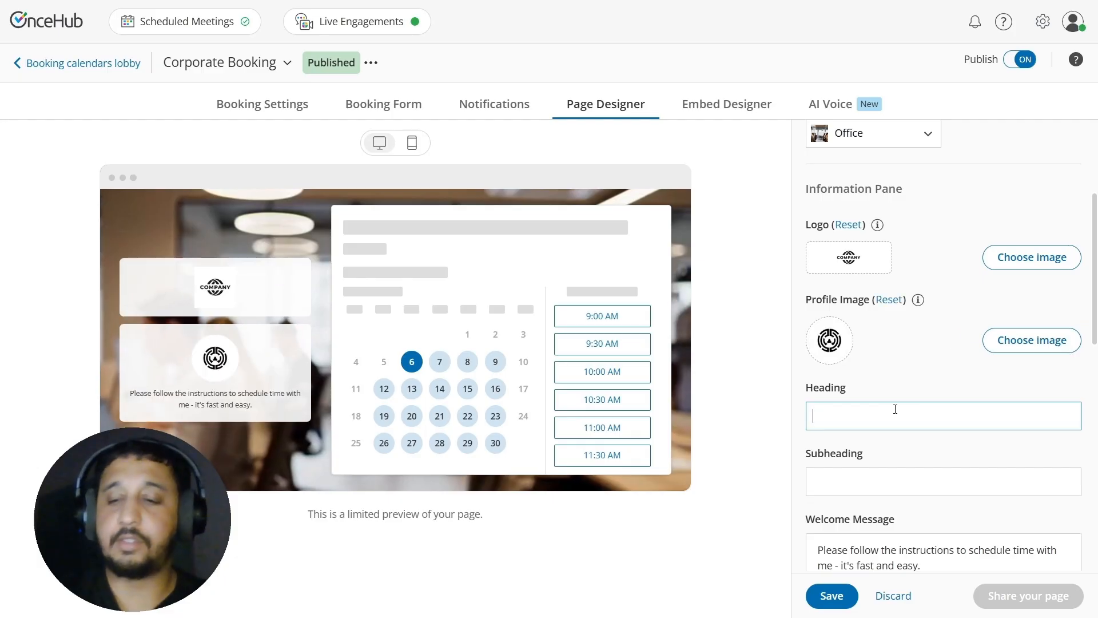
{"action": "type", "text": "Coporate"}
{"action": "key", "text": "BackSpace"}
{"action": "key", "text": "BackSpace"}
{"action": "key", "text": "BackSpace"}
{"action": "key", "text": "BackSpace"}
{"action": "key", "text": "BackSpace"}
{"action": "key", "text": "BackSpace"}
{"action": "key", "text": "BackSpace"}
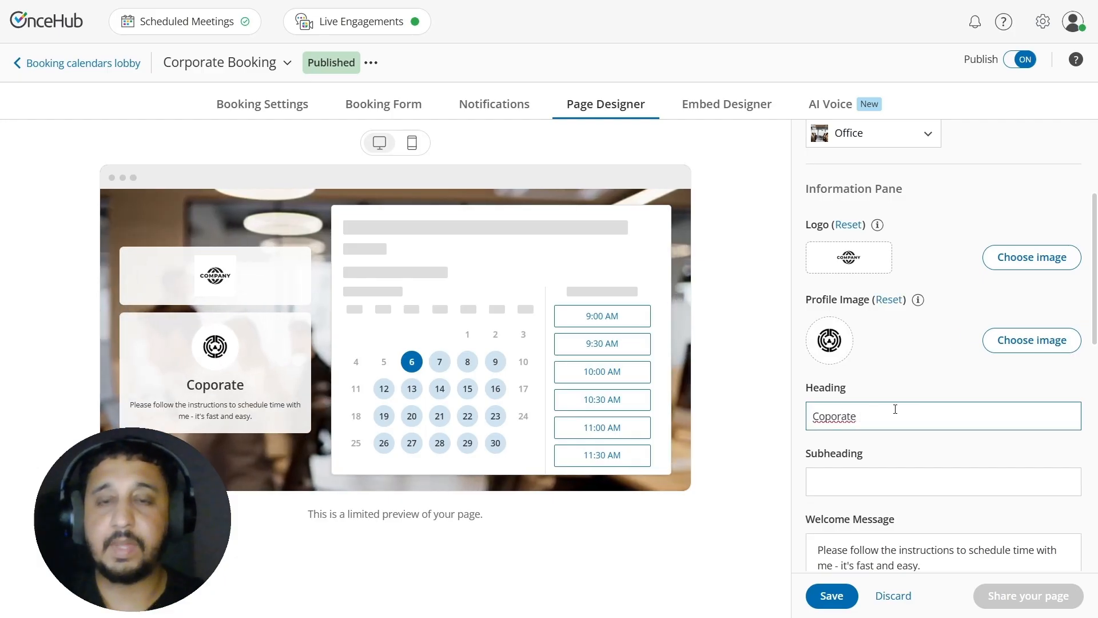
{"action": "type", "text": "rporate "}
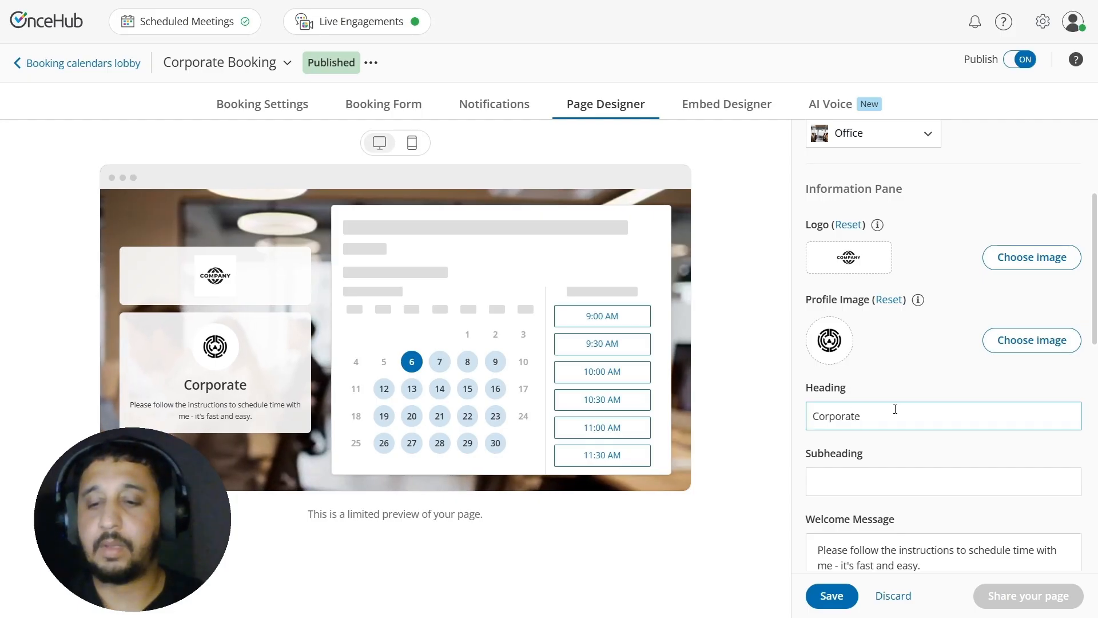
{"action": "type", "text": "meeting"}
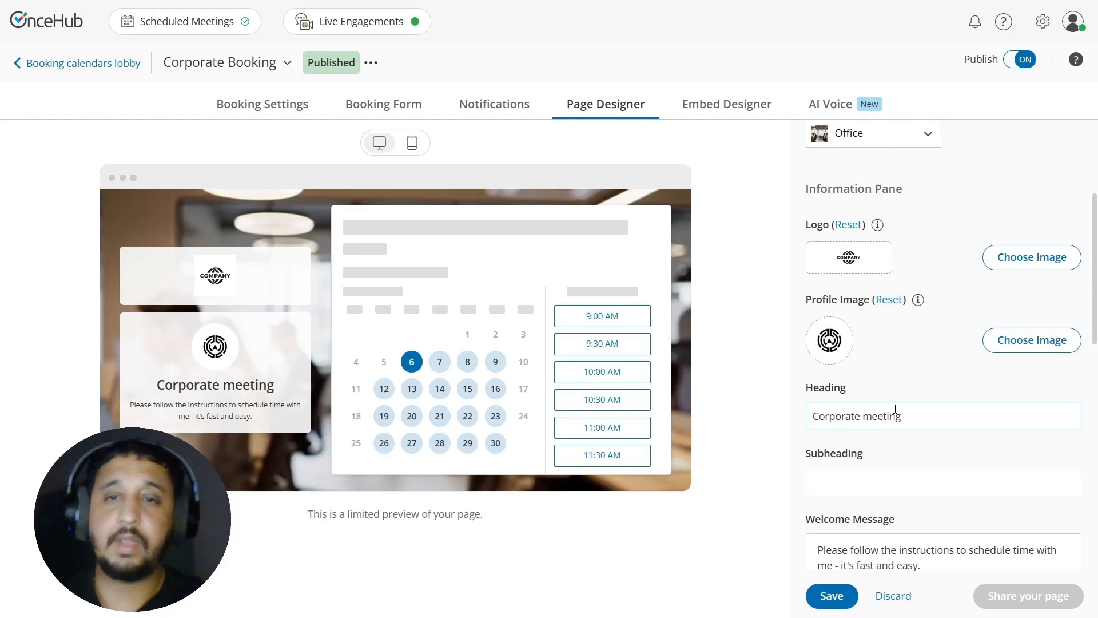
- Save the page design and open the live booking page from its share link
{"action": "left_click", "coordinate": [831, 607]}
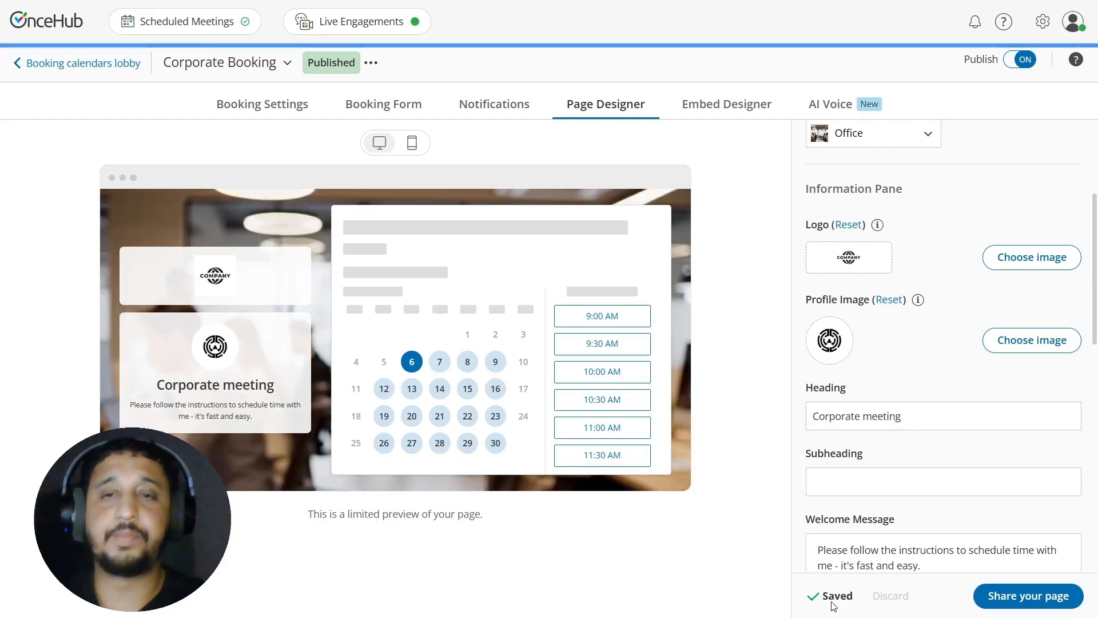
{"action": "left_click", "coordinate": [1019, 605]}
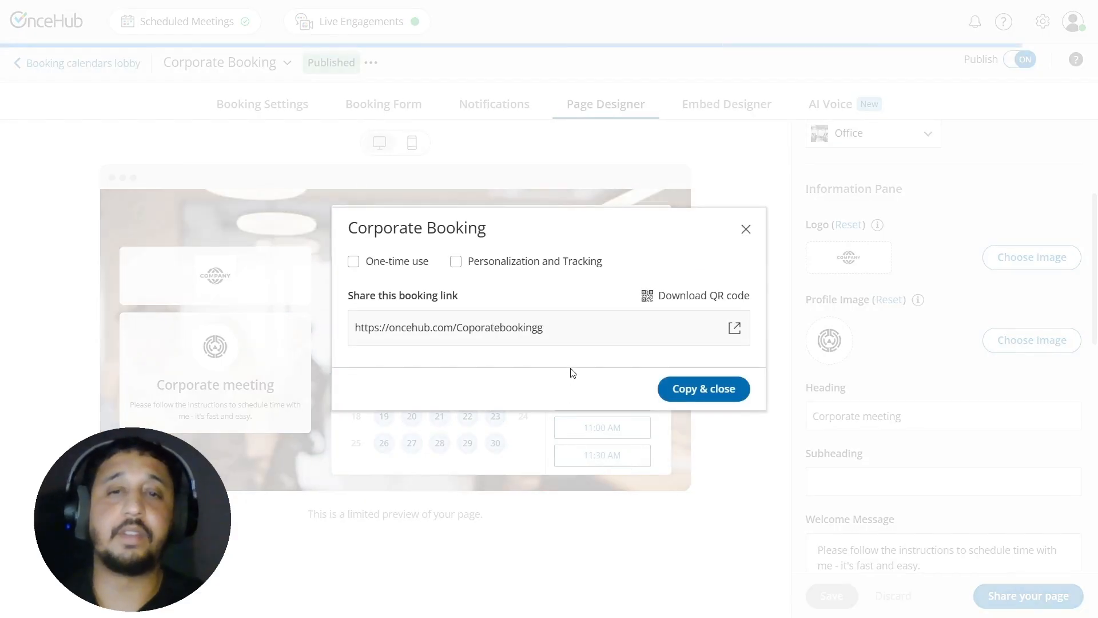
{"action": "left_click", "coordinate": [733, 329]}
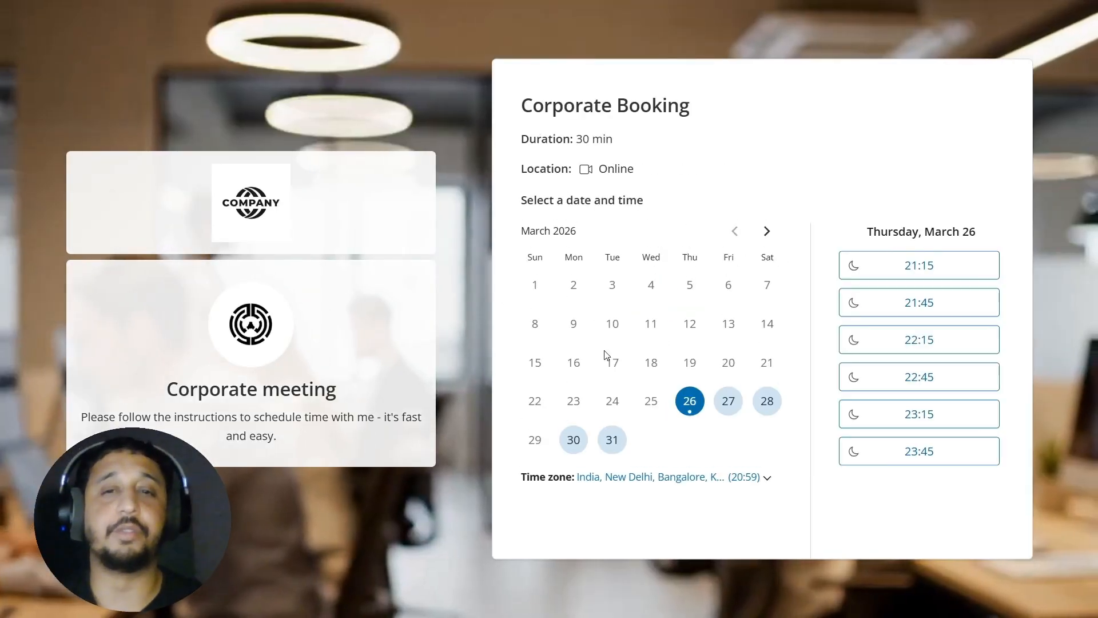
- Preview the booking flow by confirming the 01:45 slot on Friday, March 27, and return from the booking form without scheduling
{"action": "left_click", "coordinate": [728, 400]}
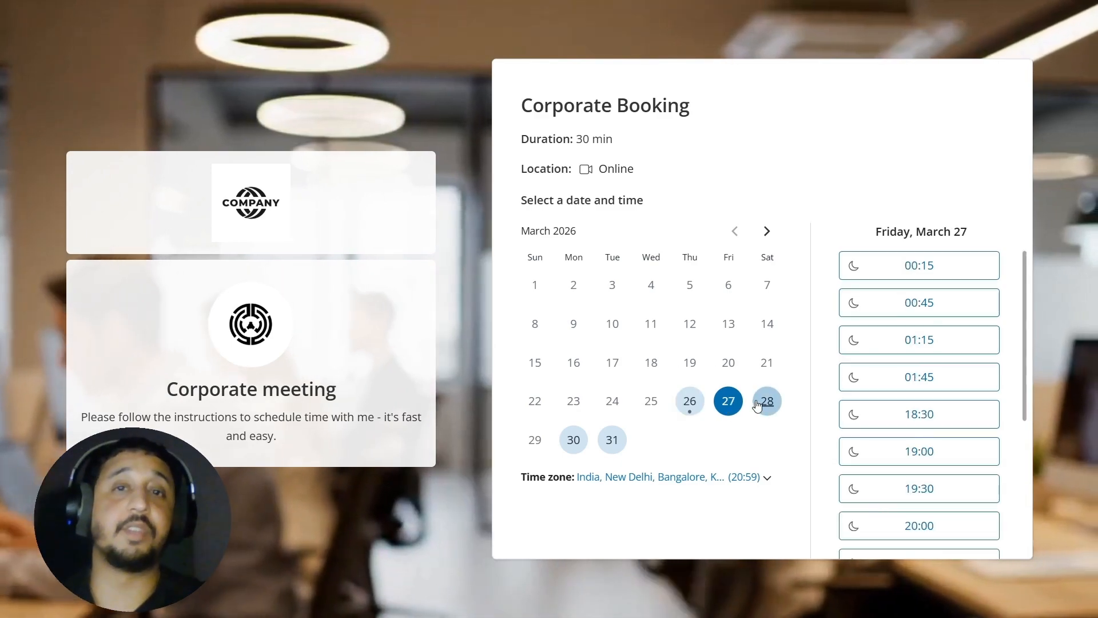
{"action": "left_click", "coordinate": [908, 379]}
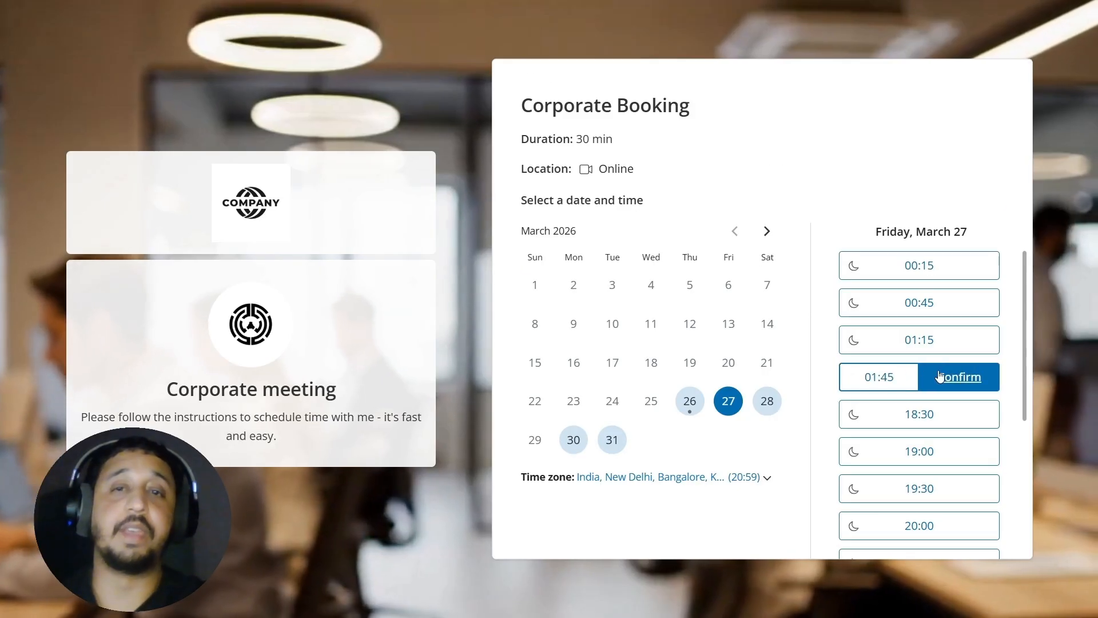
{"action": "left_click", "coordinate": [959, 376]}
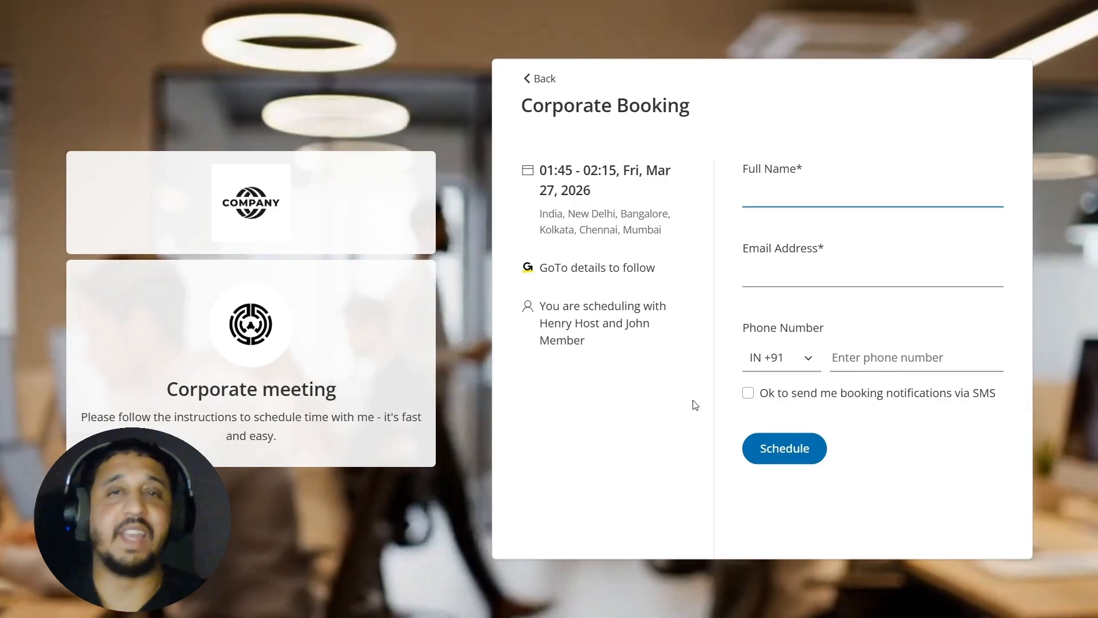
{"action": "left_click", "coordinate": [538, 80]}
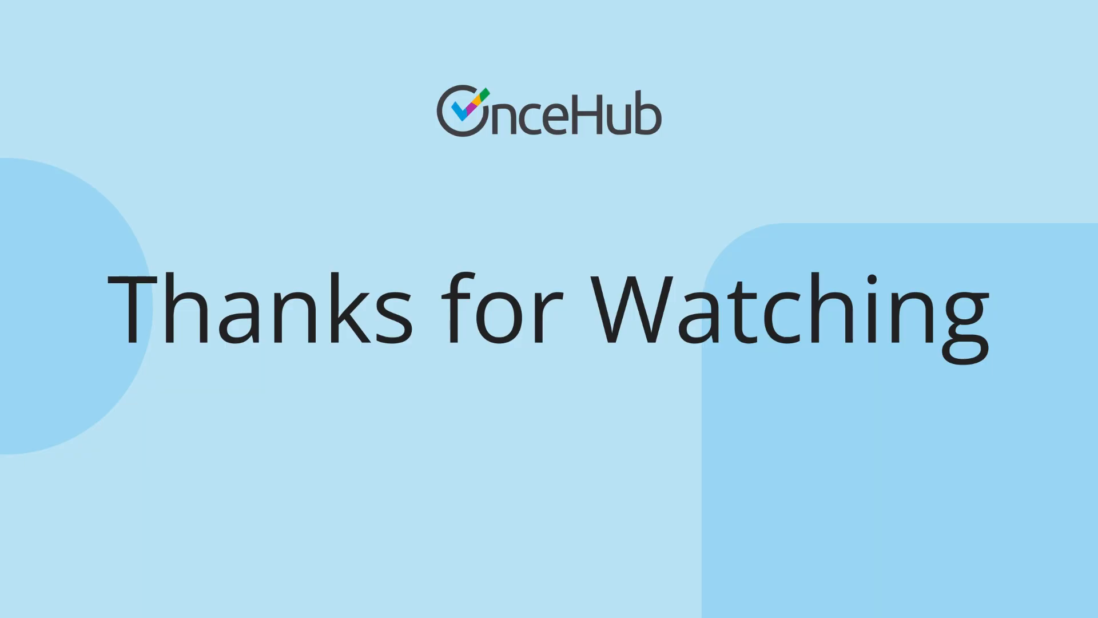